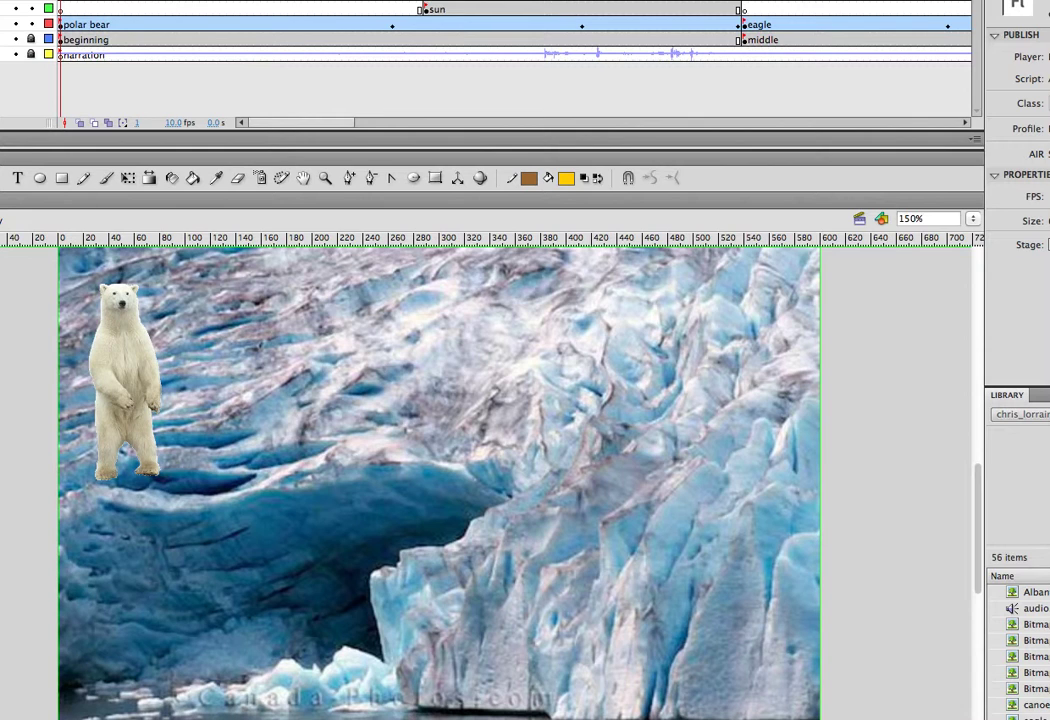
Preview the animation, then remove the polar bear's existing motion tween.
{"action": "key", "text": "Return"}
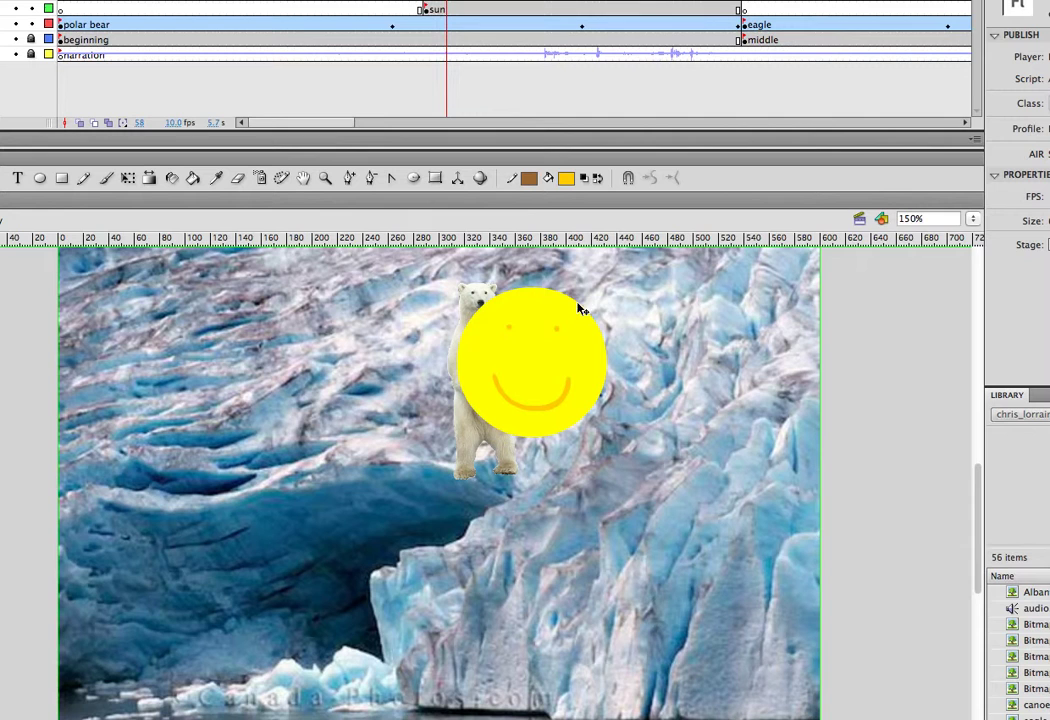
{"action": "left_click", "coordinate": [581, 24]}
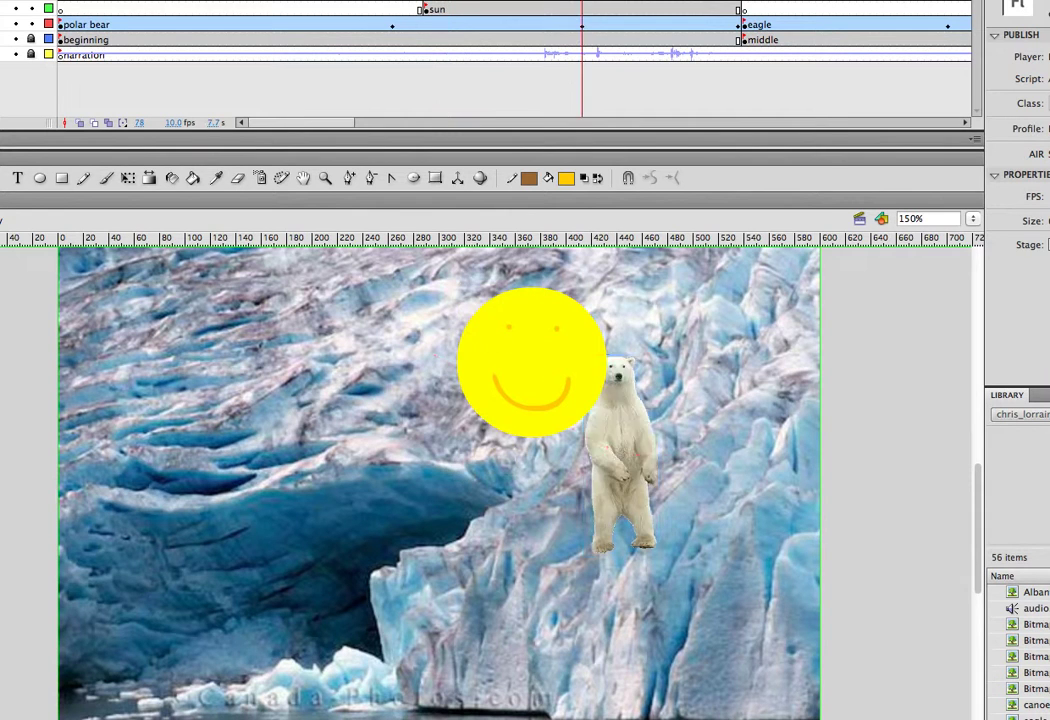
{"action": "right_click", "coordinate": [581, 24]}
{"action": "left_click", "coordinate": [621, 32]}
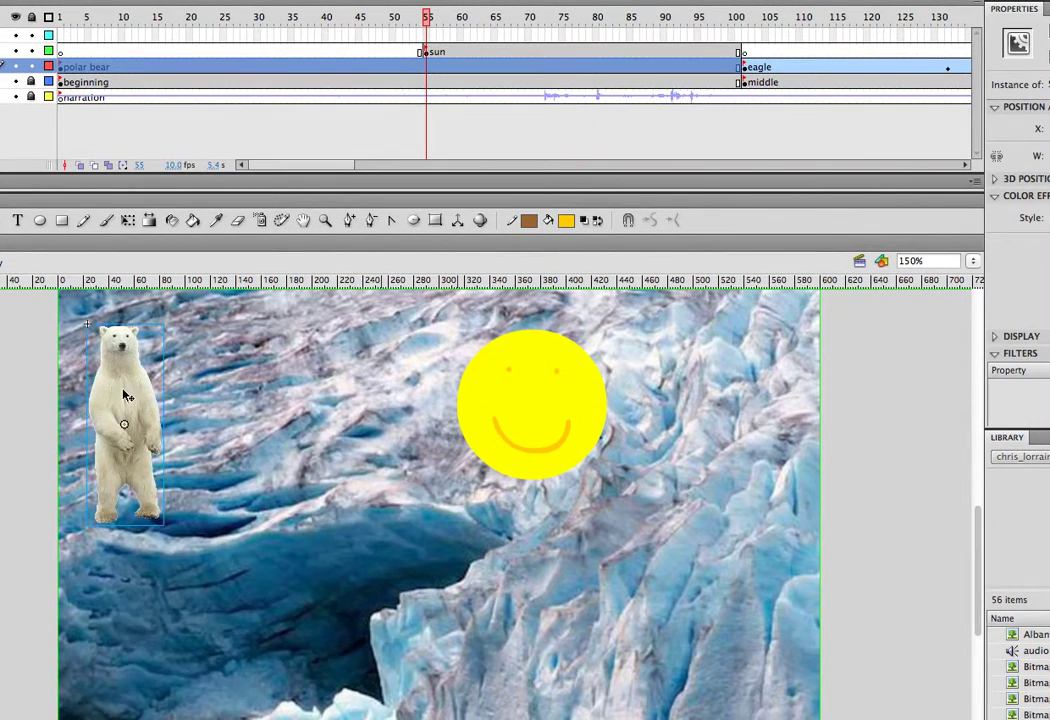
Give the polar bear a new motion tween that lands it at the cave mouth by frame 60.
{"action": "right_click", "coordinate": [123, 392]}
{"action": "left_click", "coordinate": [163, 400]}
{"action": "left_click_drag", "start_coordinate": [122, 393], "coordinate": [420, 382]}
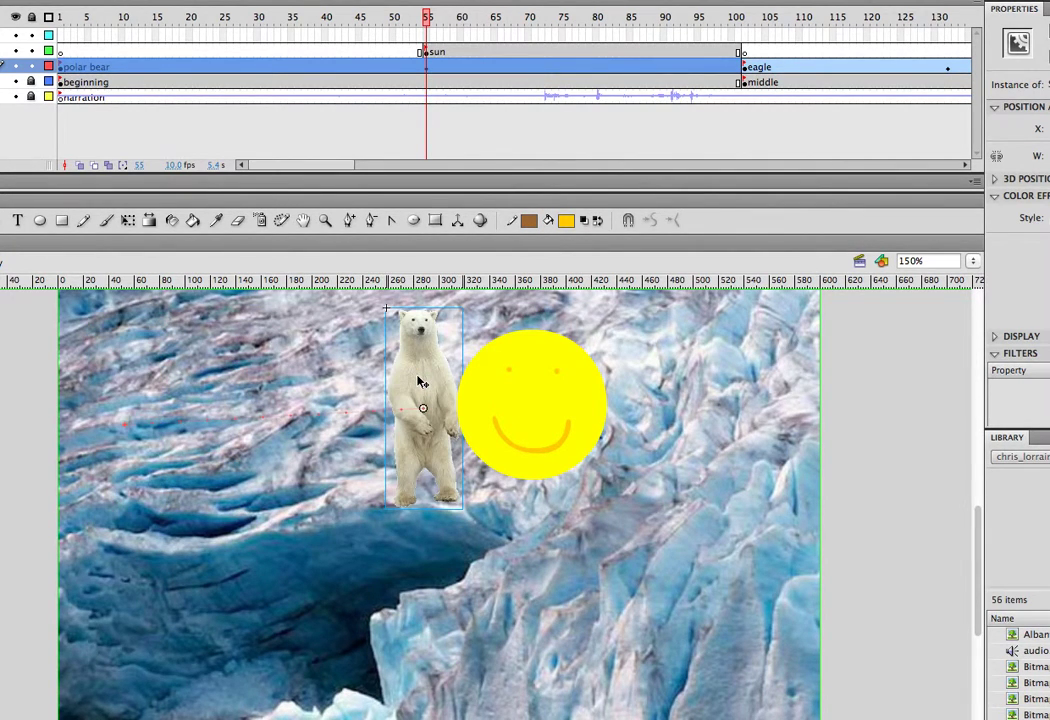
{"action": "left_click_drag", "start_coordinate": [427, 19], "coordinate": [461, 19]}
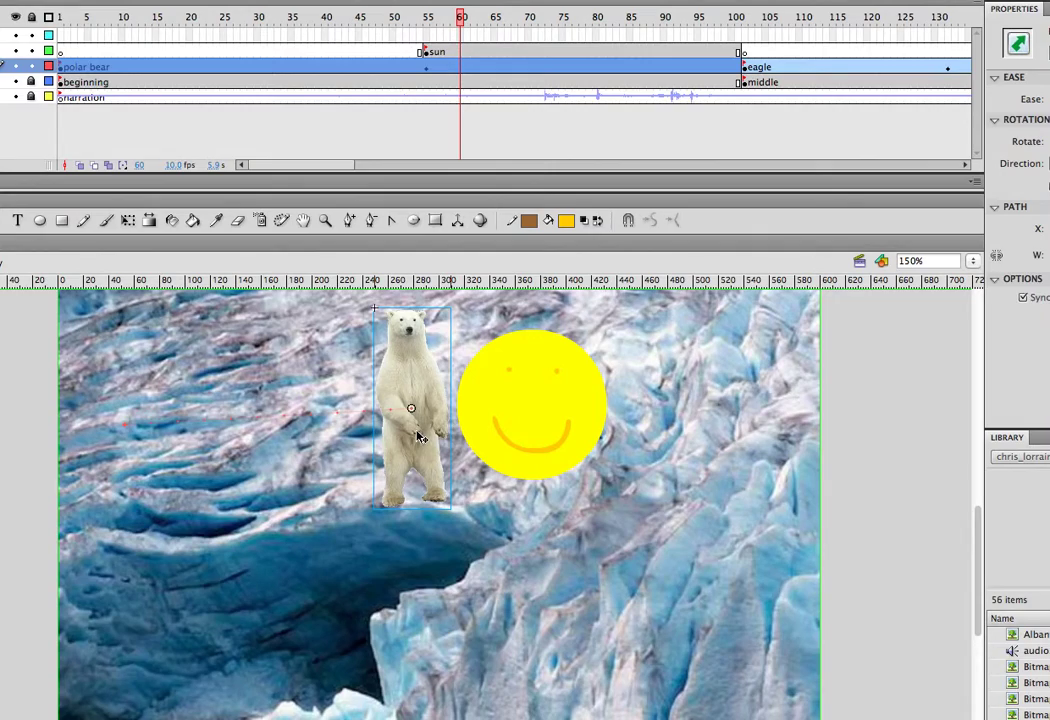
{"action": "left_click_drag", "start_coordinate": [420, 437], "coordinate": [421, 718]}
{"action": "left_click_drag", "start_coordinate": [406, 655], "coordinate": [406, 587]}
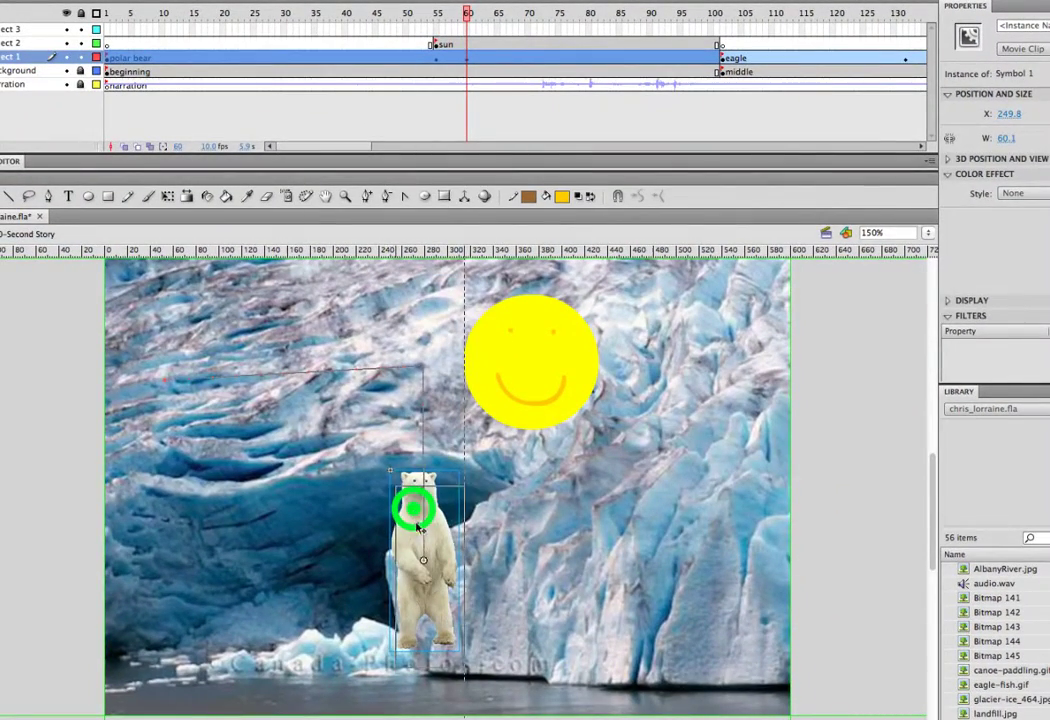
{"action": "left_click_drag", "start_coordinate": [417, 525], "coordinate": [430, 549]}
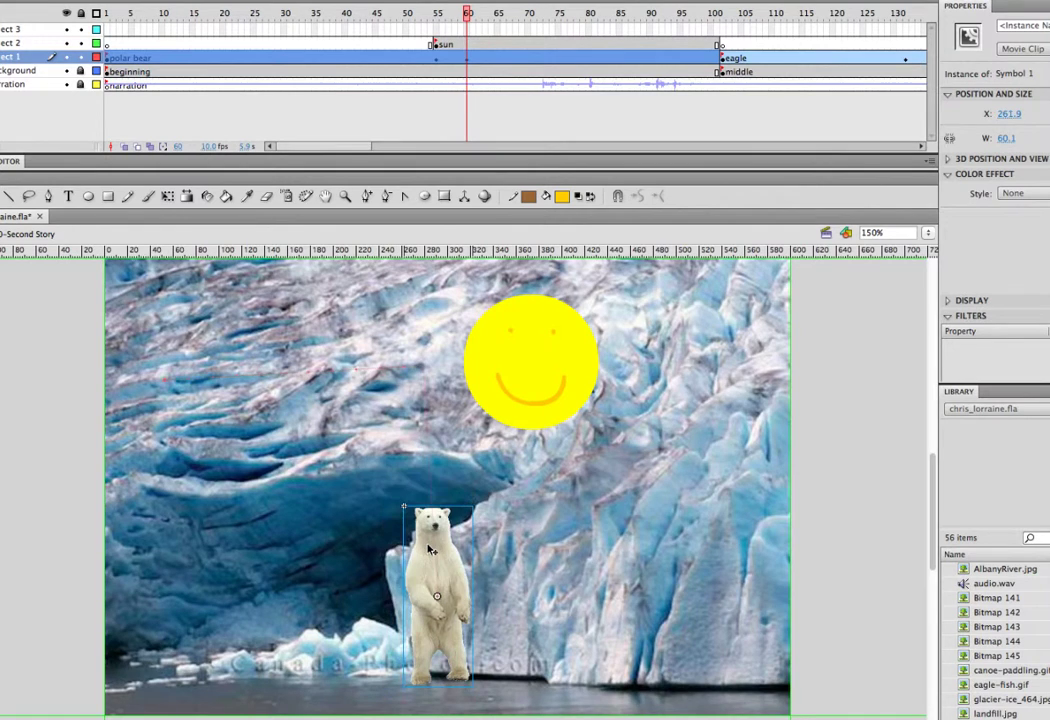
At frame 50, give the sun a motion tween with an Alpha color effect of 0%.
{"action": "left_click", "coordinate": [437, 45]}
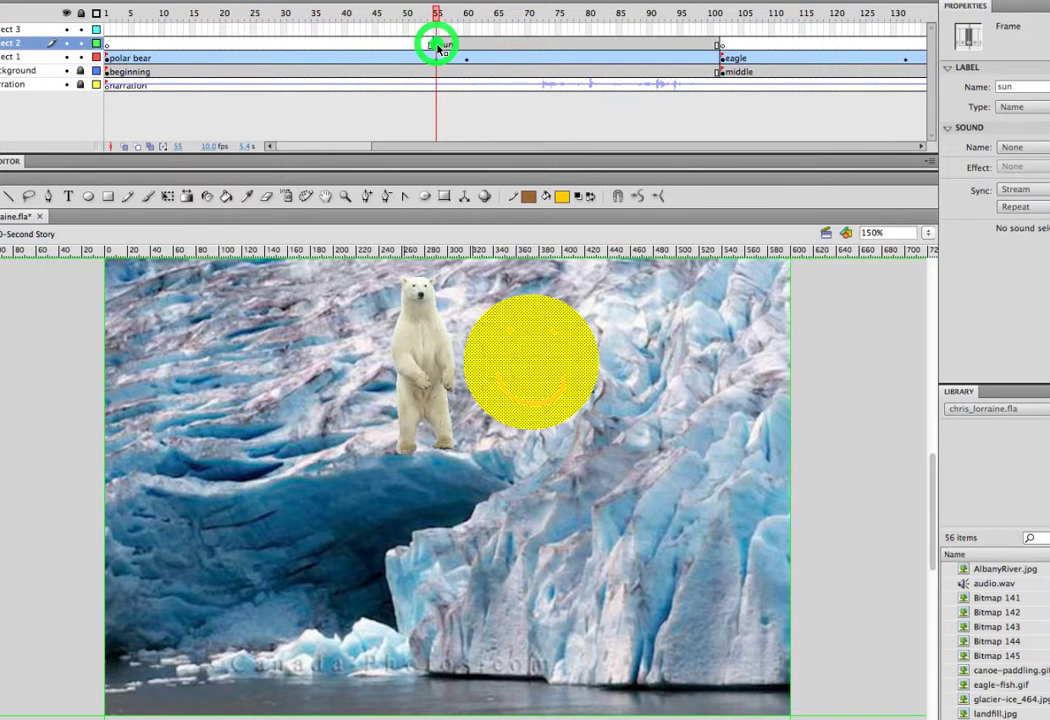
{"action": "left_click", "coordinate": [410, 46]}
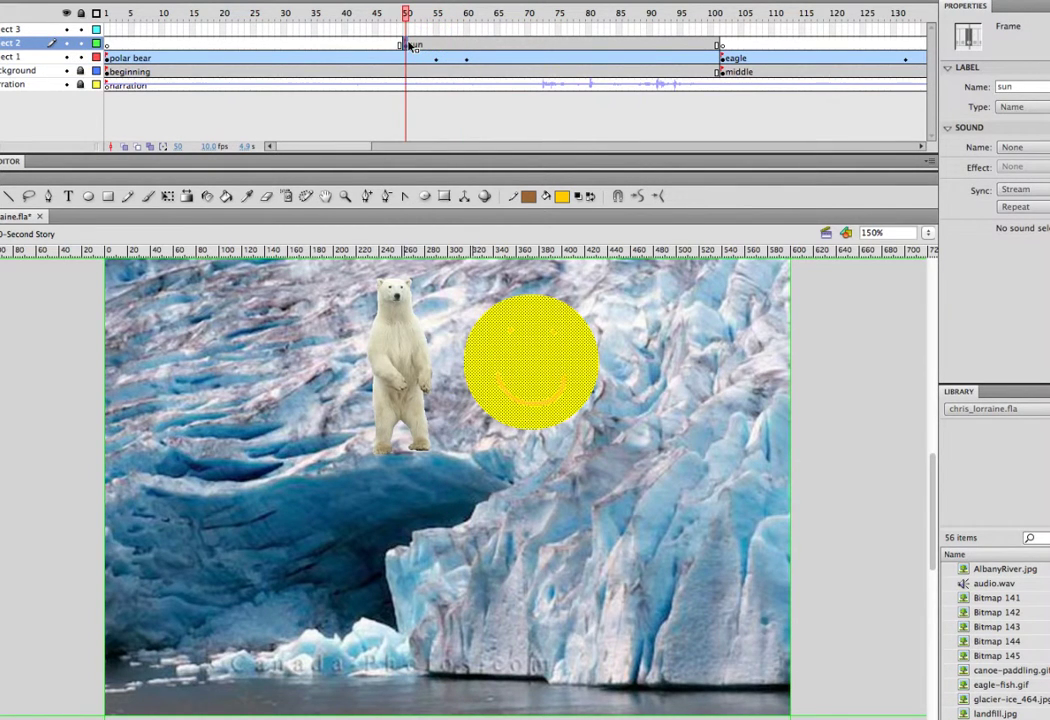
{"action": "right_click", "coordinate": [527, 314]}
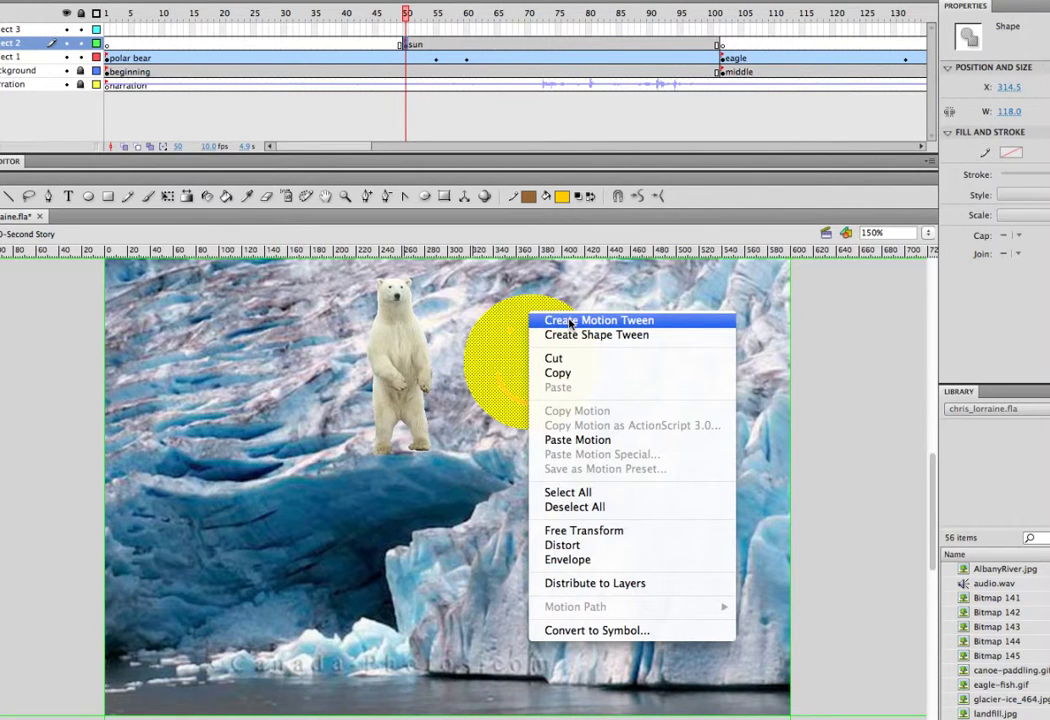
{"action": "left_click", "coordinate": [570, 321]}
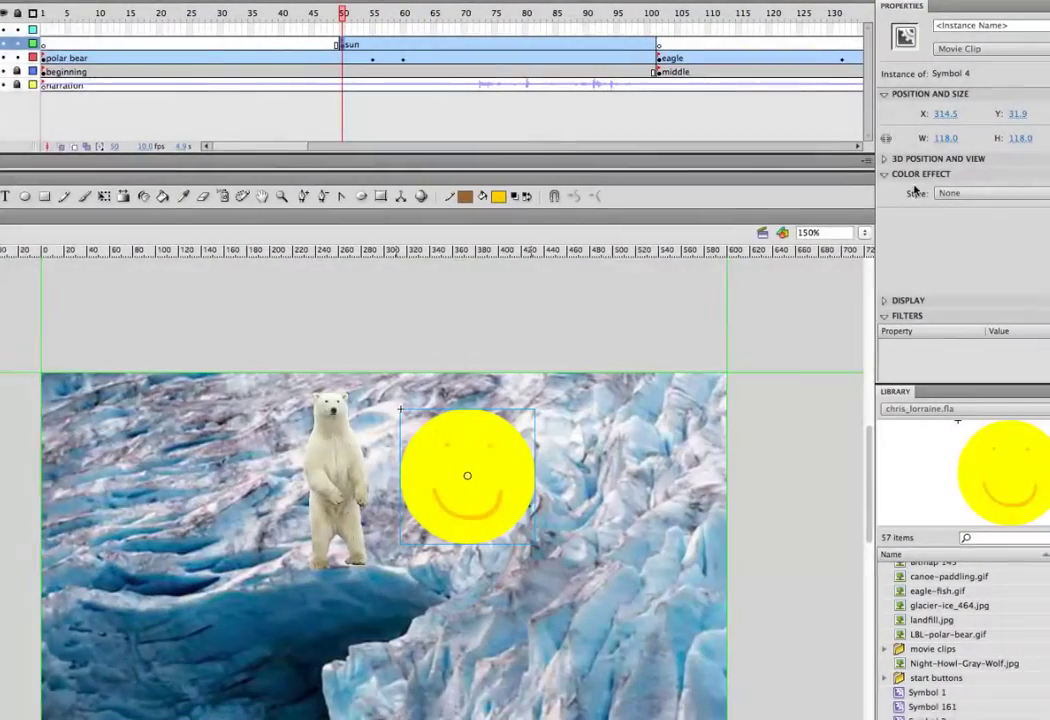
{"action": "left_click", "coordinate": [966, 193]}
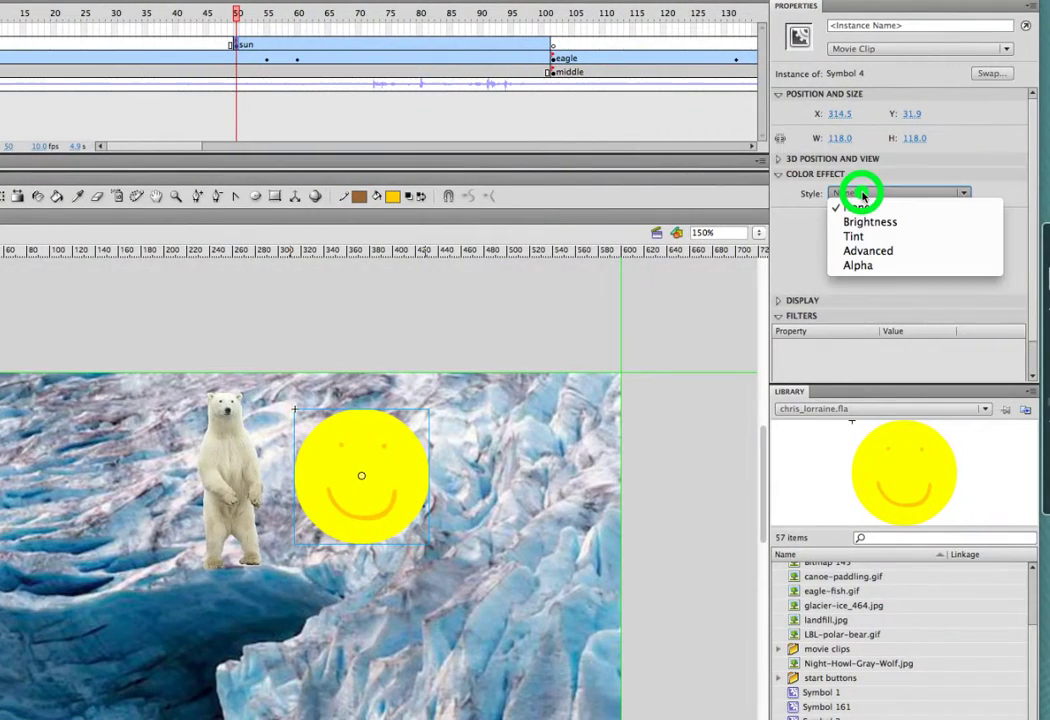
{"action": "left_click", "coordinate": [870, 266]}
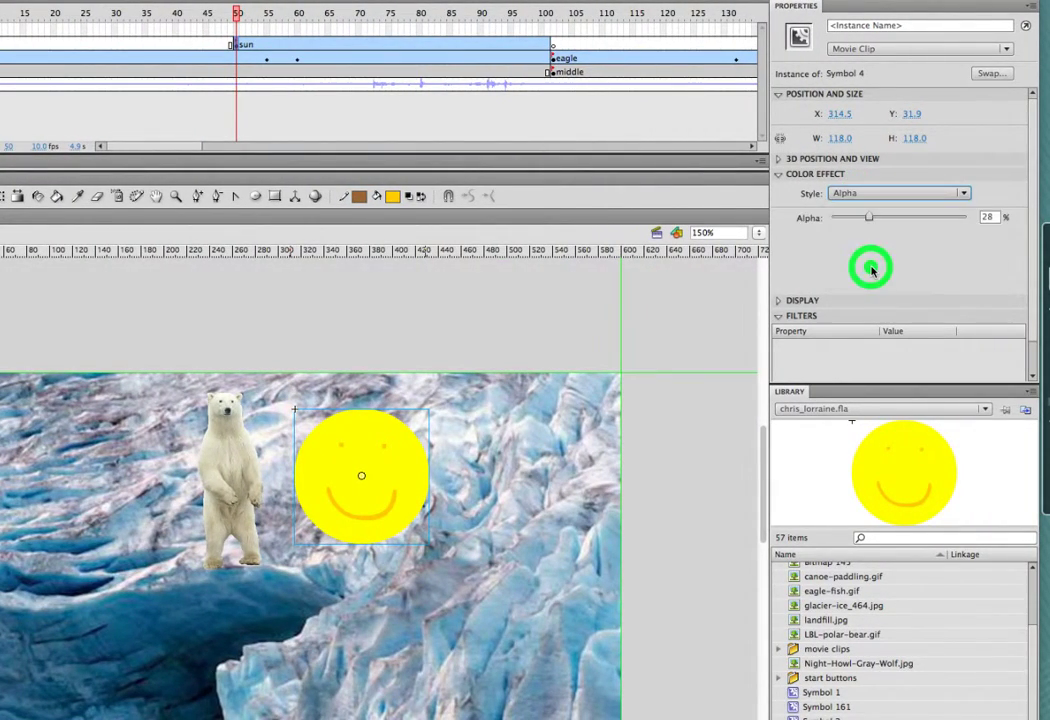
{"action": "left_click_drag", "start_coordinate": [868, 222], "coordinate": [830, 222]}
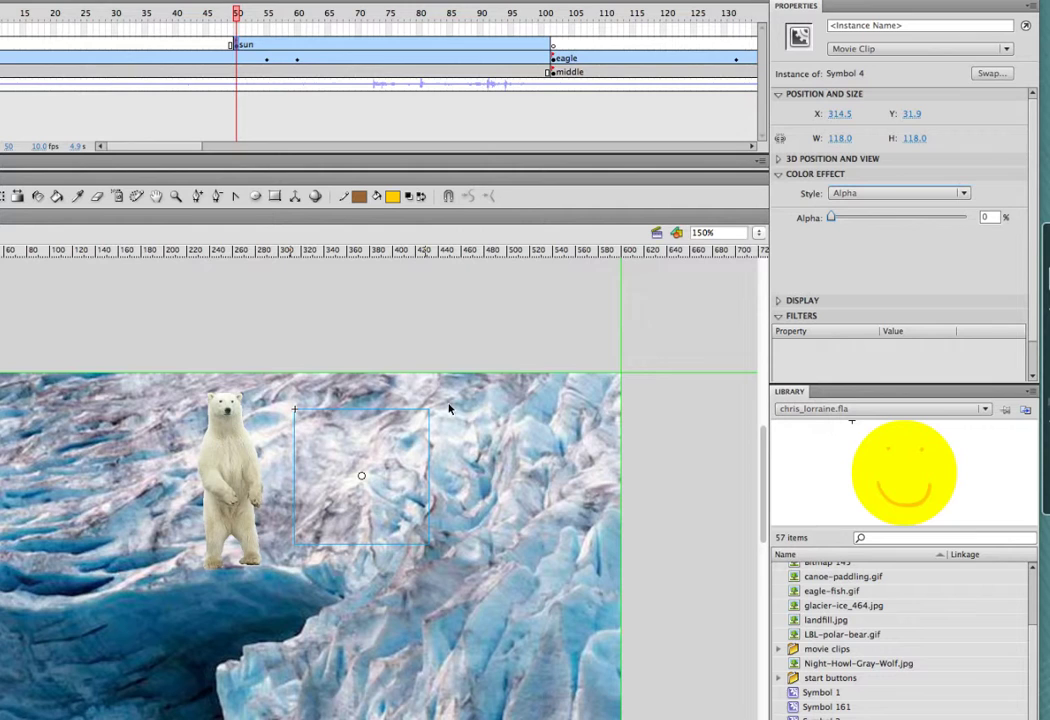
At frame 57, raise the sun's Alpha to 100% and check the fade partway through.
{"action": "left_click_drag", "start_coordinate": [238, 13], "coordinate": [280, 13]}
{"action": "left_click", "coordinate": [281, 44]}
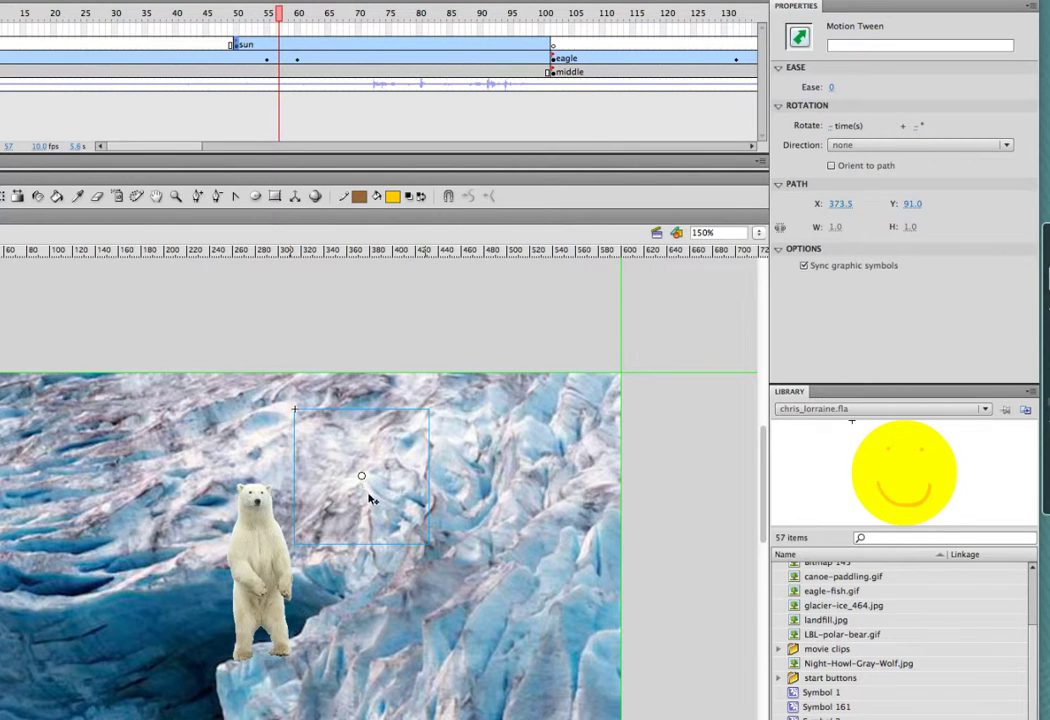
{"action": "left_click", "coordinate": [363, 480]}
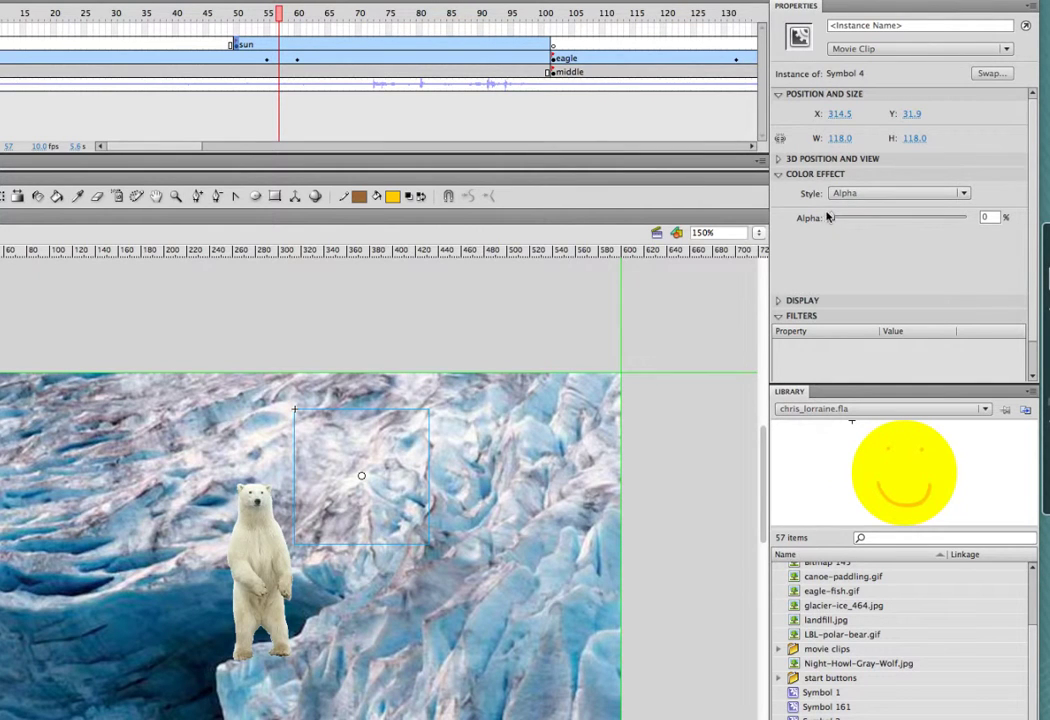
{"action": "left_click_drag", "start_coordinate": [831, 219], "coordinate": [966, 218]}
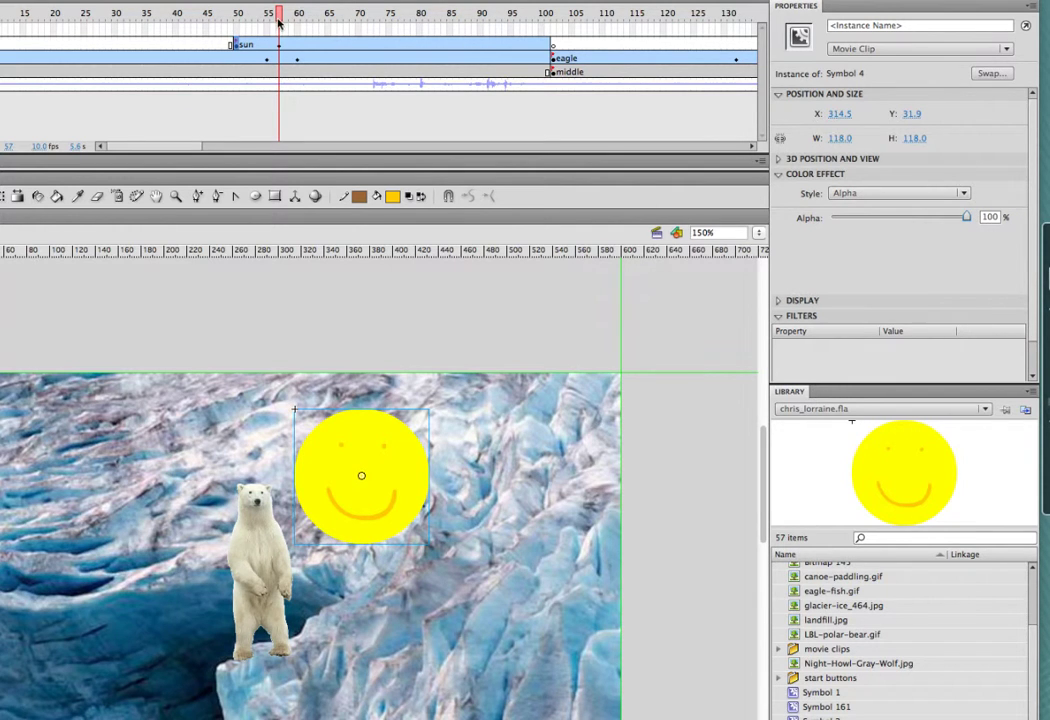
{"action": "left_click_drag", "start_coordinate": [278, 14], "coordinate": [298, 28]}
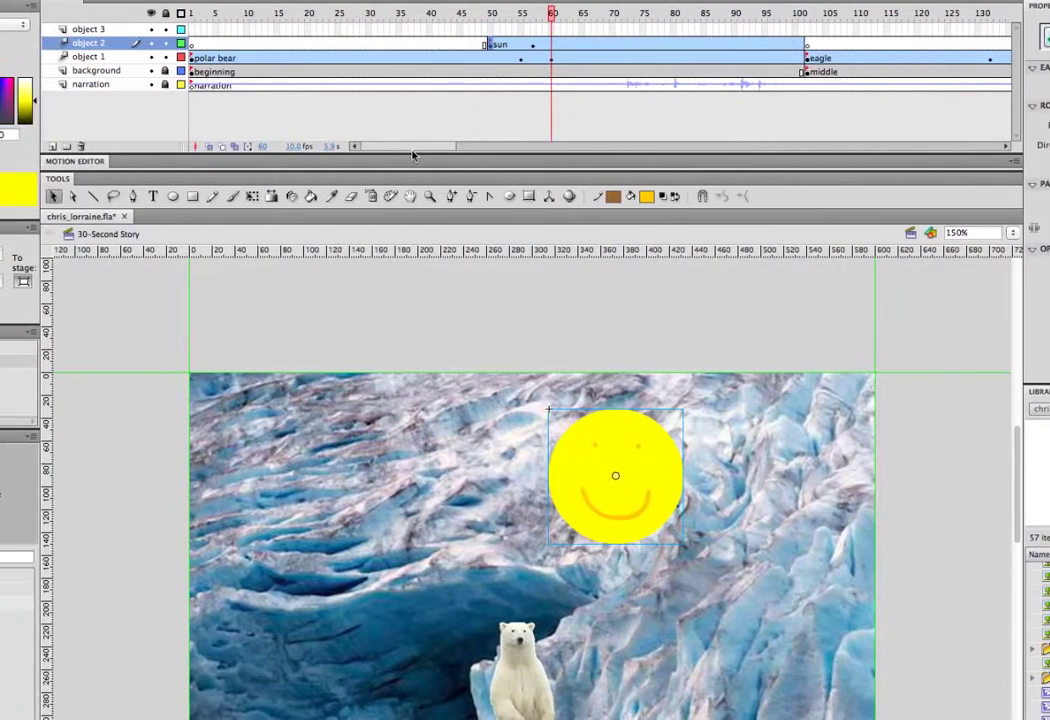
Drag the polar bear's tween span from the object 1 layer up onto object 3.
{"action": "left_click", "coordinate": [406, 150]}
{"action": "left_click", "coordinate": [258, 58]}
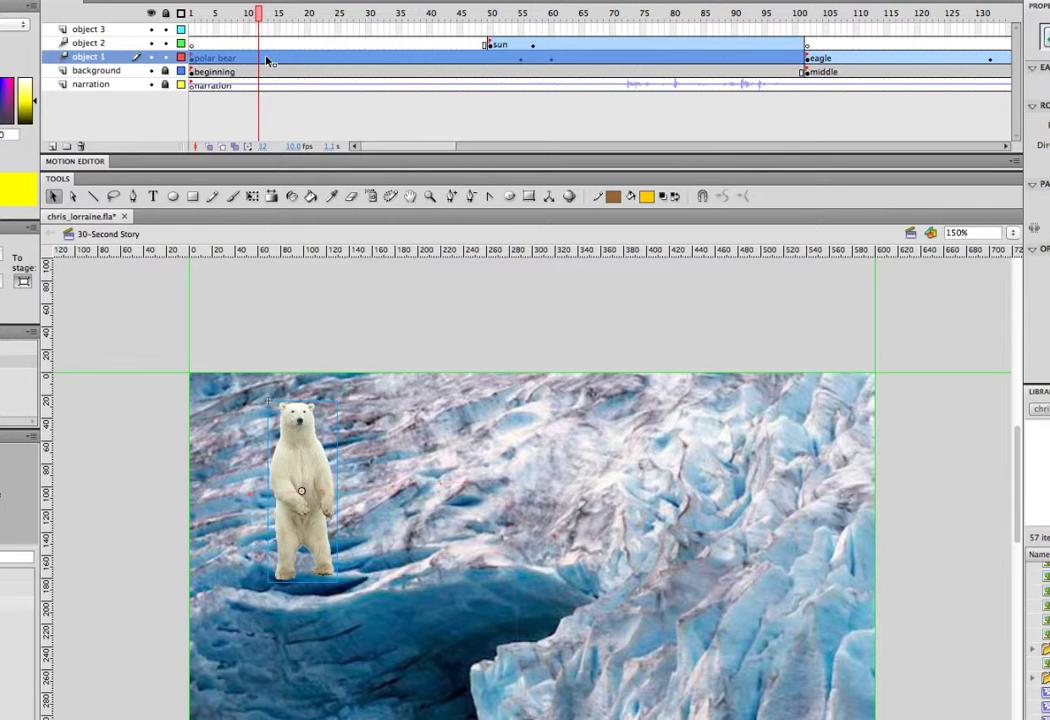
{"action": "left_click_drag", "start_coordinate": [267, 61], "coordinate": [267, 37]}
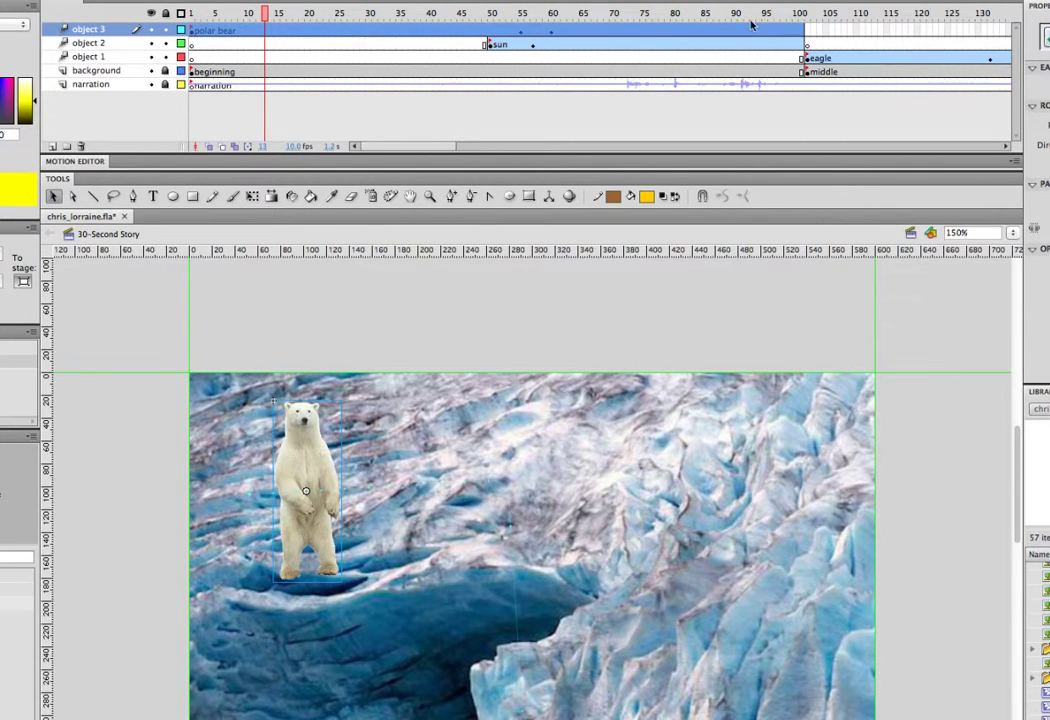
Add a new top layer, Layer 8, and give its frame 54 the label 'mask'.
{"action": "left_click", "coordinate": [52, 147]}
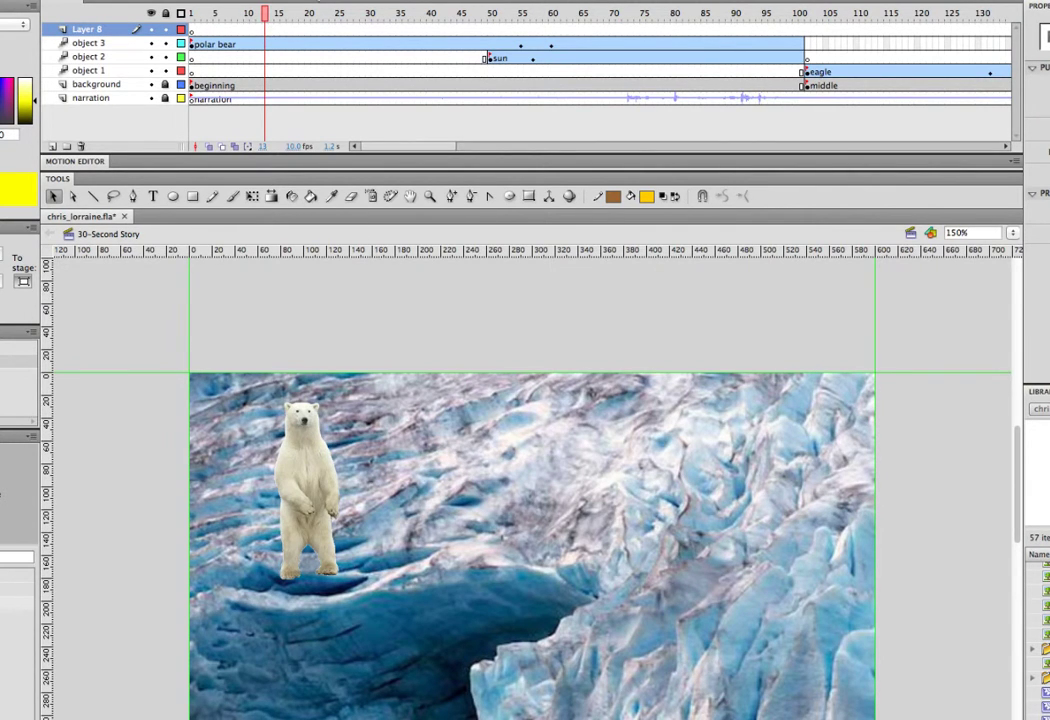
{"action": "left_click", "coordinate": [260, 30]}
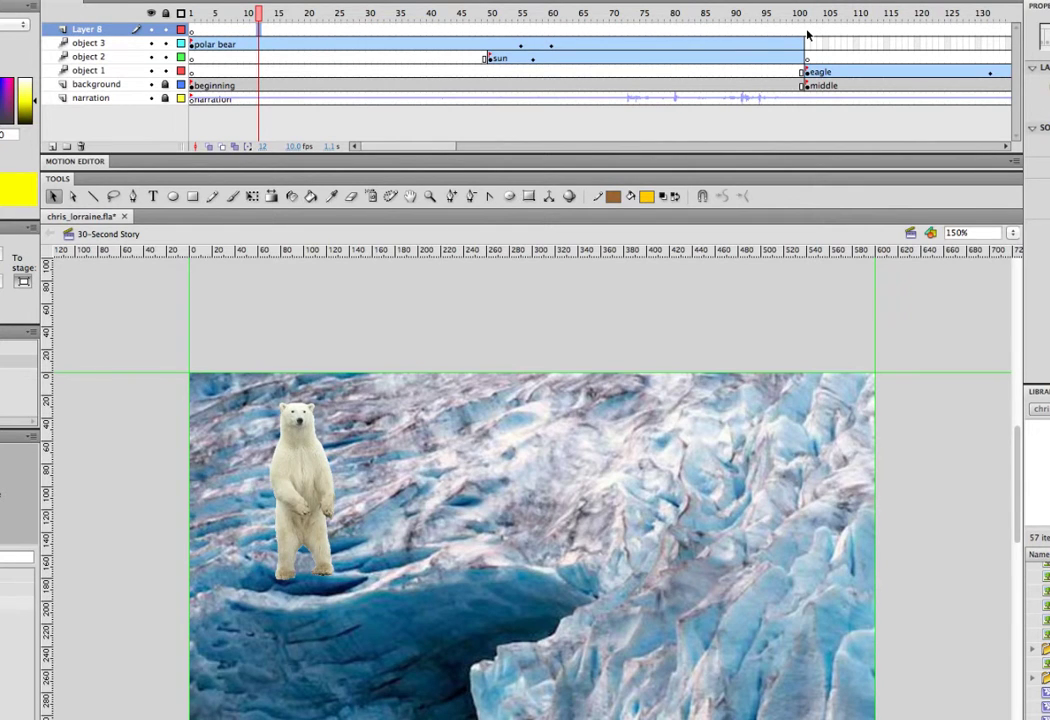
{"action": "left_click", "coordinate": [808, 35]}
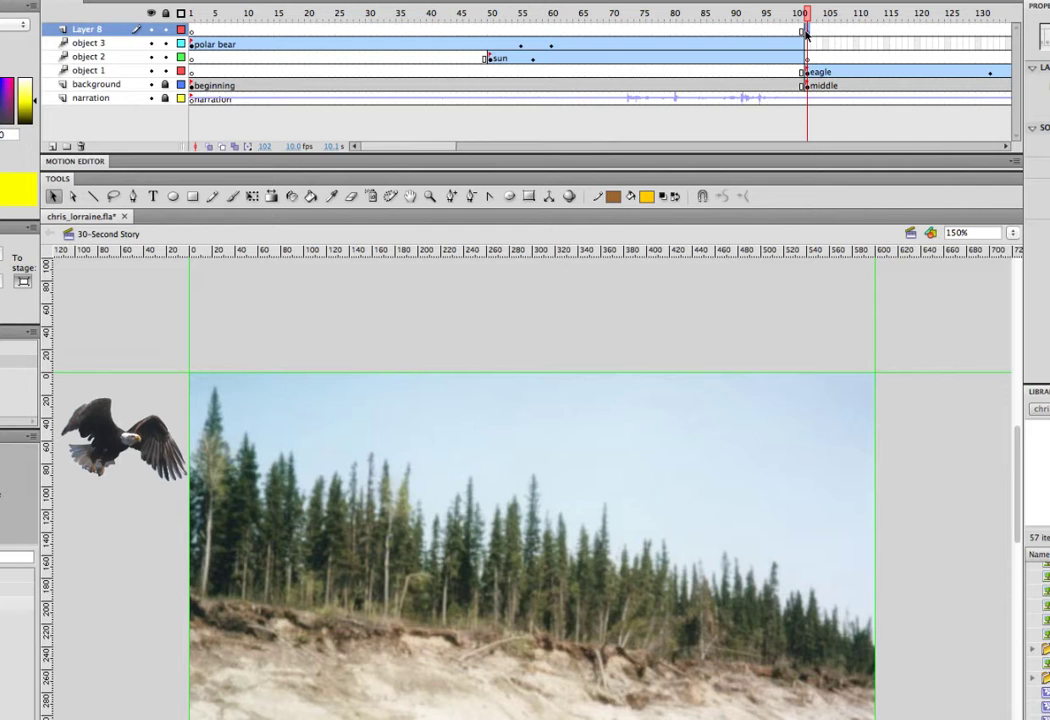
{"action": "left_click", "coordinate": [516, 30]}
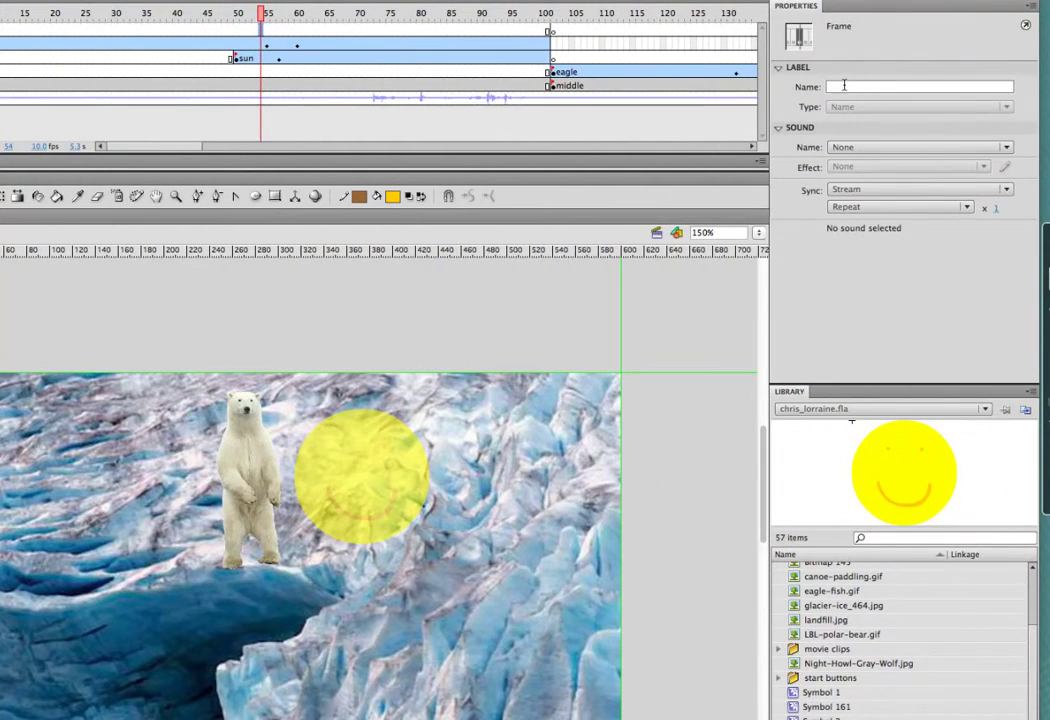
{"action": "left_click", "coordinate": [970, 86]}
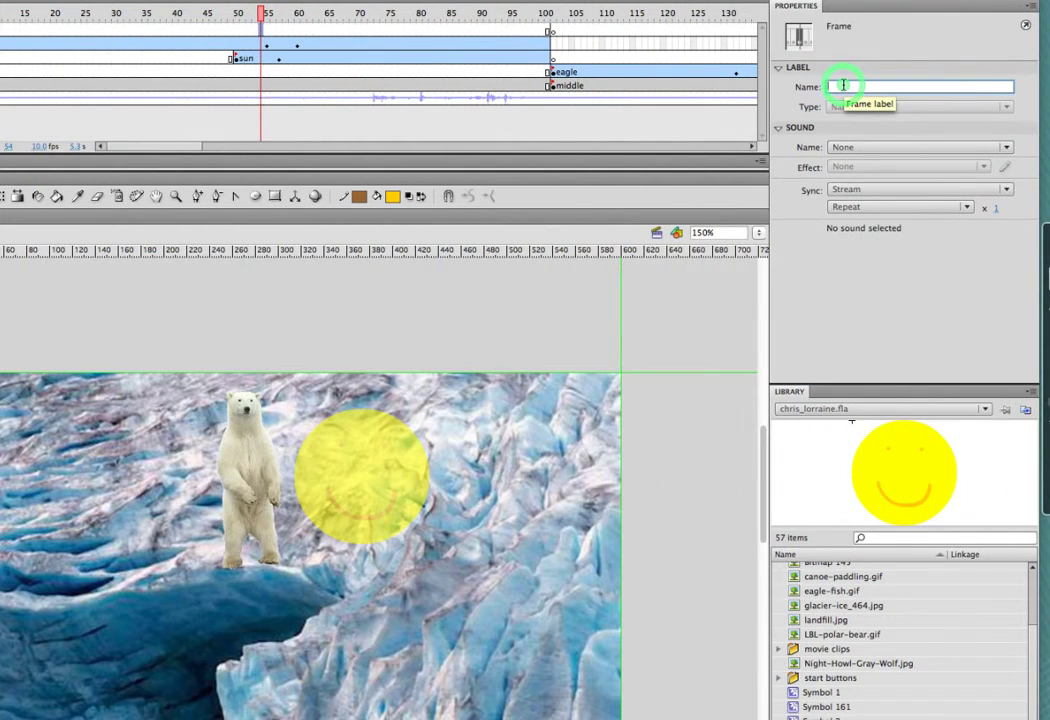
{"action": "type", "text": "m"}
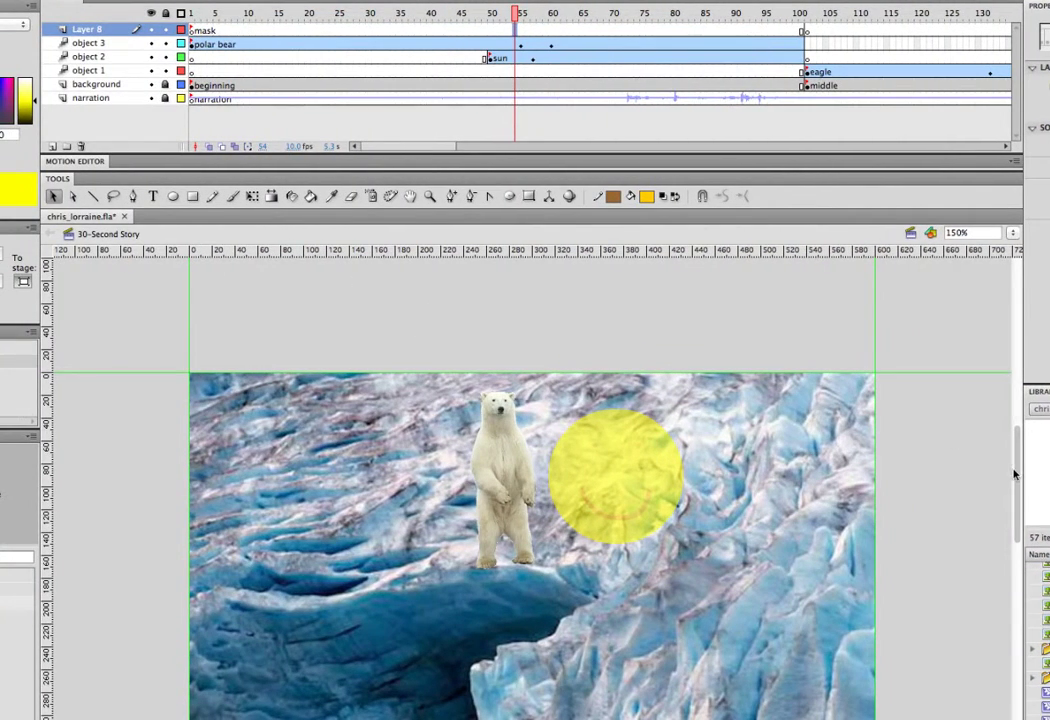
{"action": "left_click_drag", "start_coordinate": [1013, 475], "coordinate": [1019, 502]}
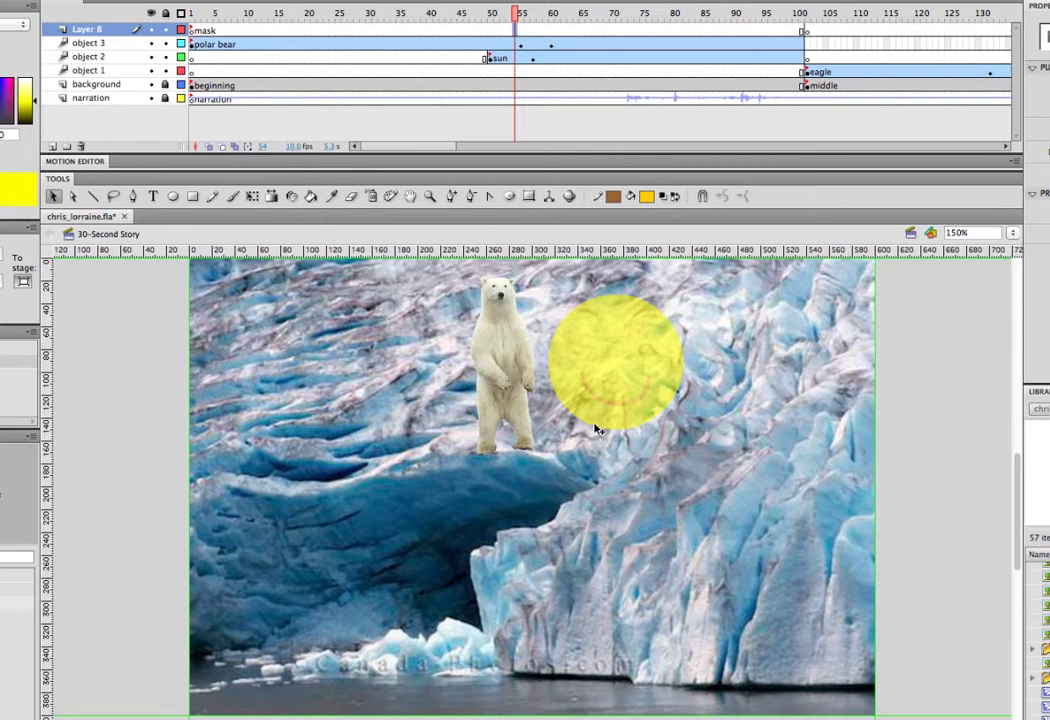
Select the Pen tool and zoom the stage to 200%.
{"action": "left_click", "coordinate": [133, 197]}
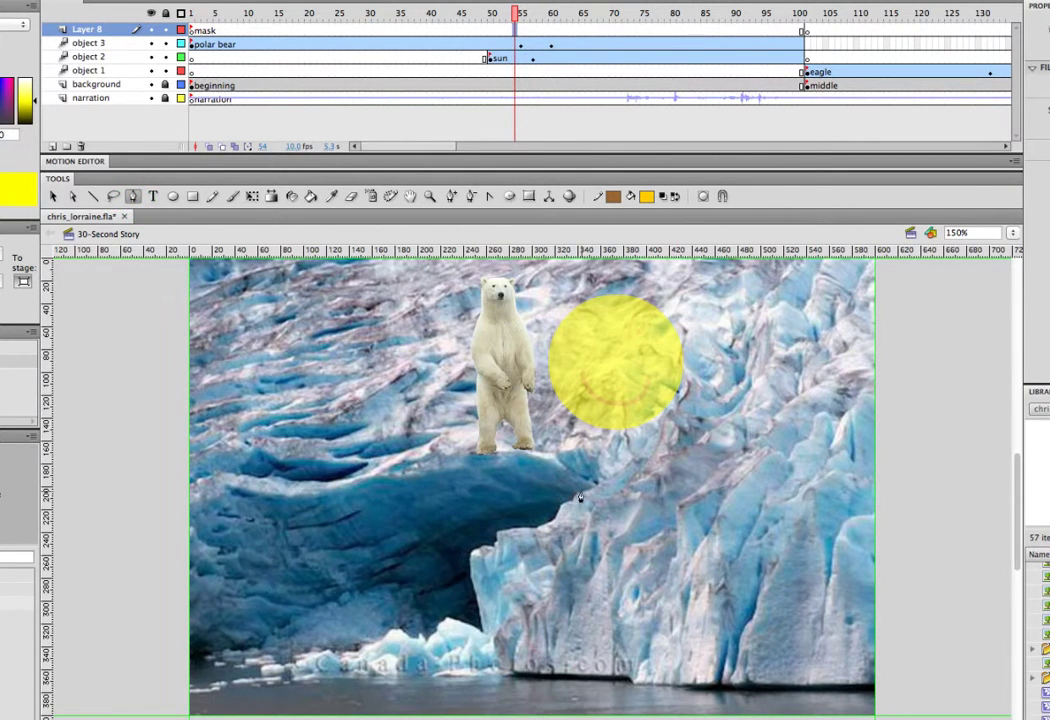
{"action": "left_click", "coordinate": [1014, 234]}
{"action": "left_click", "coordinate": [1017, 301]}
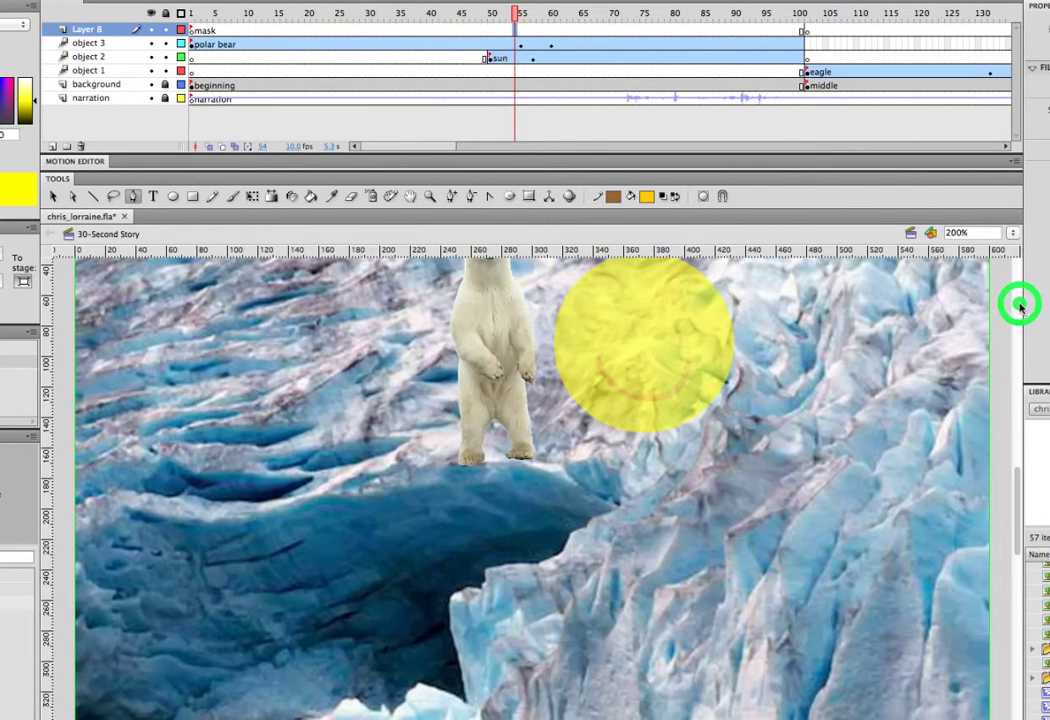
{"action": "left_click_drag", "start_coordinate": [1017, 492], "coordinate": [1022, 520]}
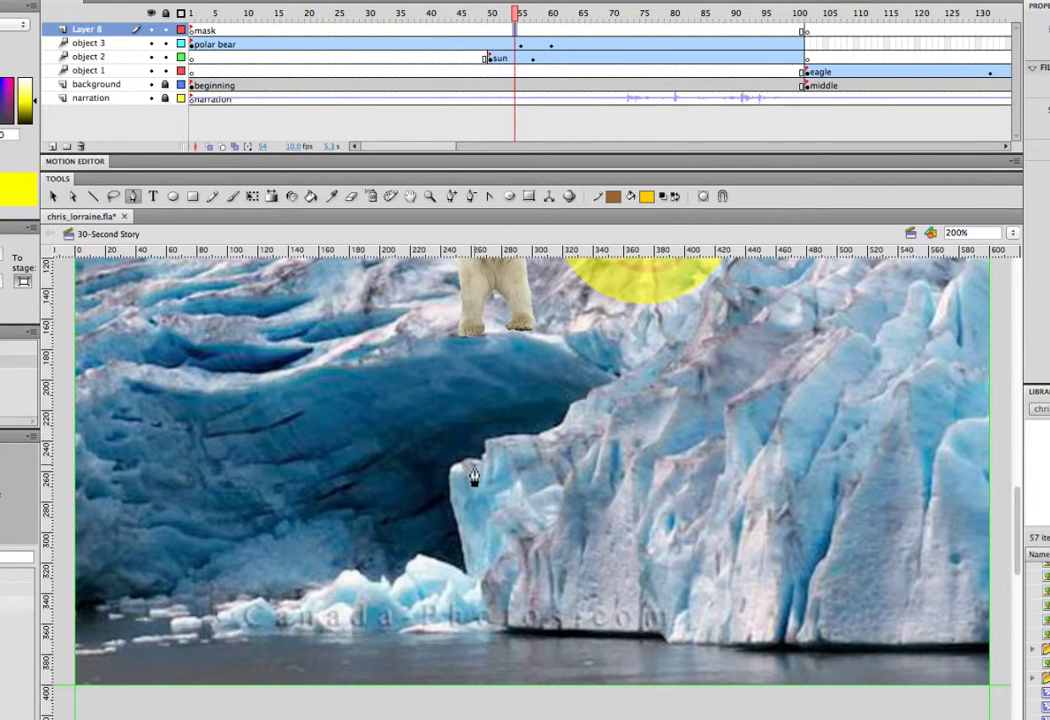
Trace the outline from the cave's top edge down the jagged glacier edge to its base.
{"action": "left_click", "coordinate": [621, 375]}
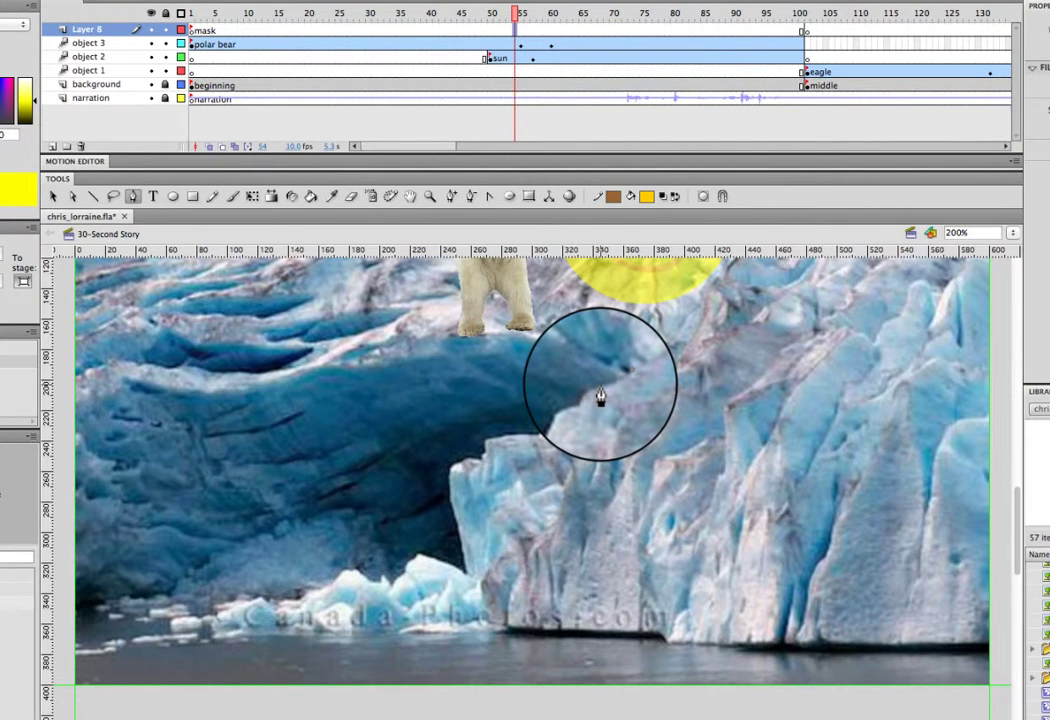
{"action": "left_click", "coordinate": [595, 380]}
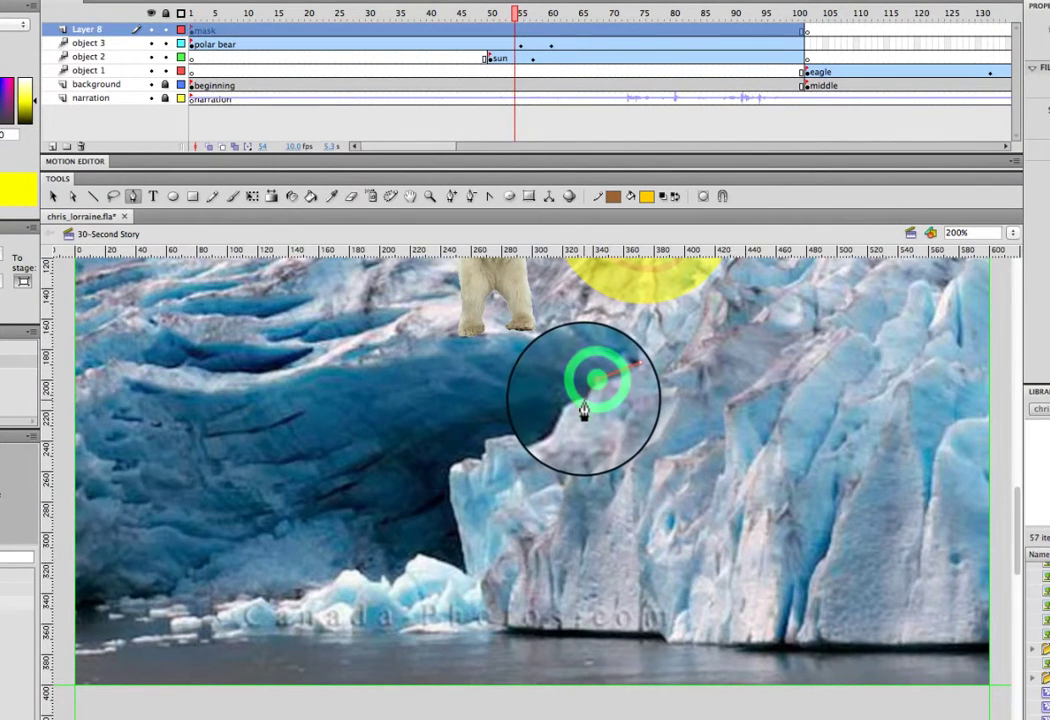
{"action": "left_click_drag", "start_coordinate": [583, 410], "coordinate": [466, 585]}
{"action": "left_click", "coordinate": [482, 465]}
{"action": "left_click", "coordinate": [448, 488]}
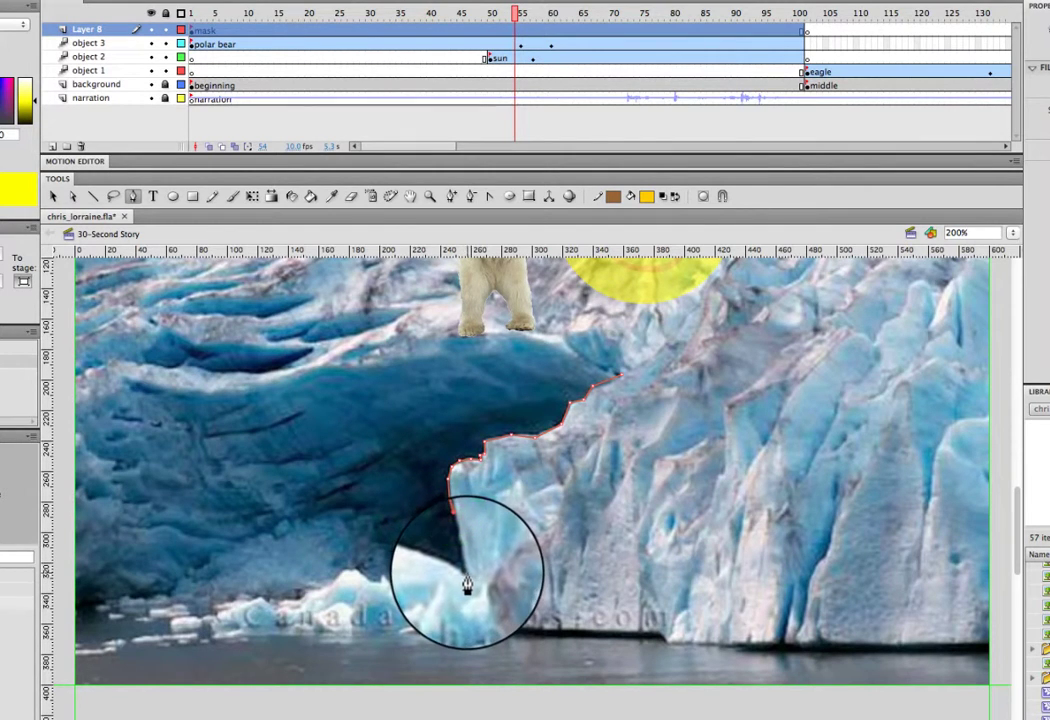
{"action": "left_click", "coordinate": [466, 576]}
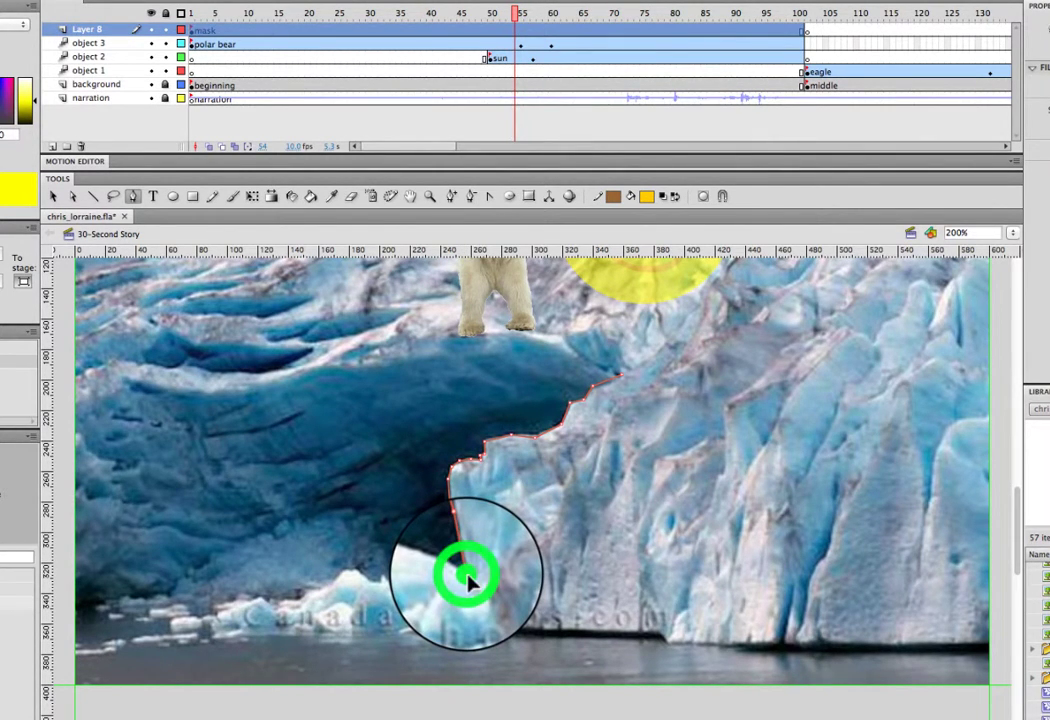
{"action": "left_click_drag", "start_coordinate": [462, 565], "coordinate": [320, 580]}
{"action": "left_click", "coordinate": [408, 567]}
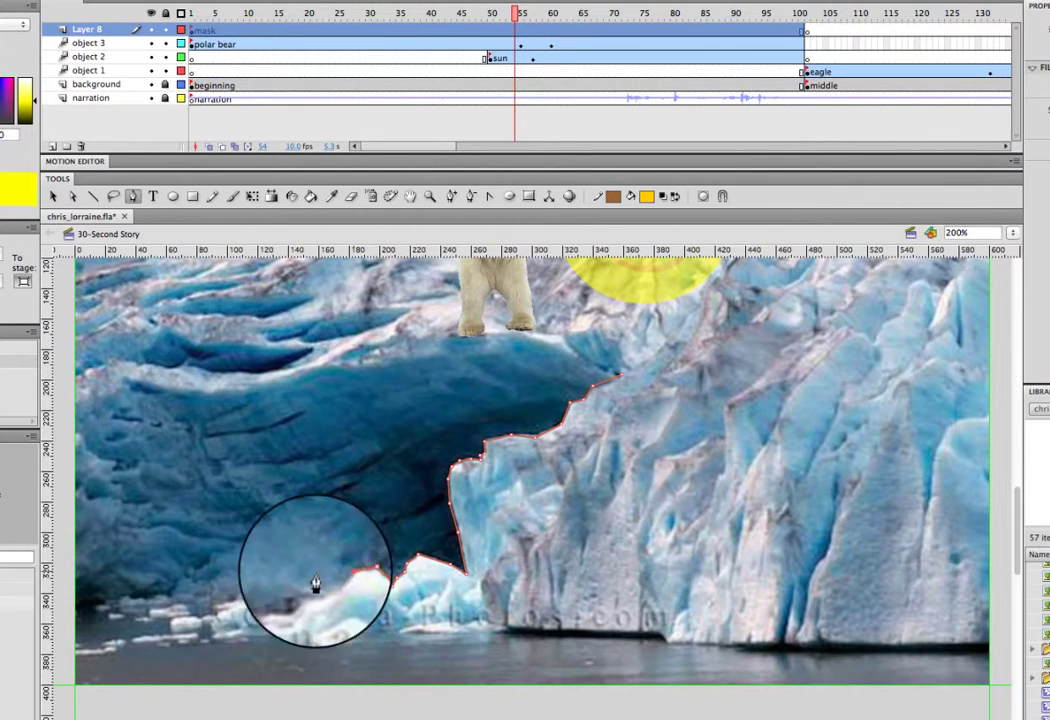
Continue the outline to the stage's left edge, up to the top-left corner, and along the top.
{"action": "left_click", "coordinate": [67, 580]}
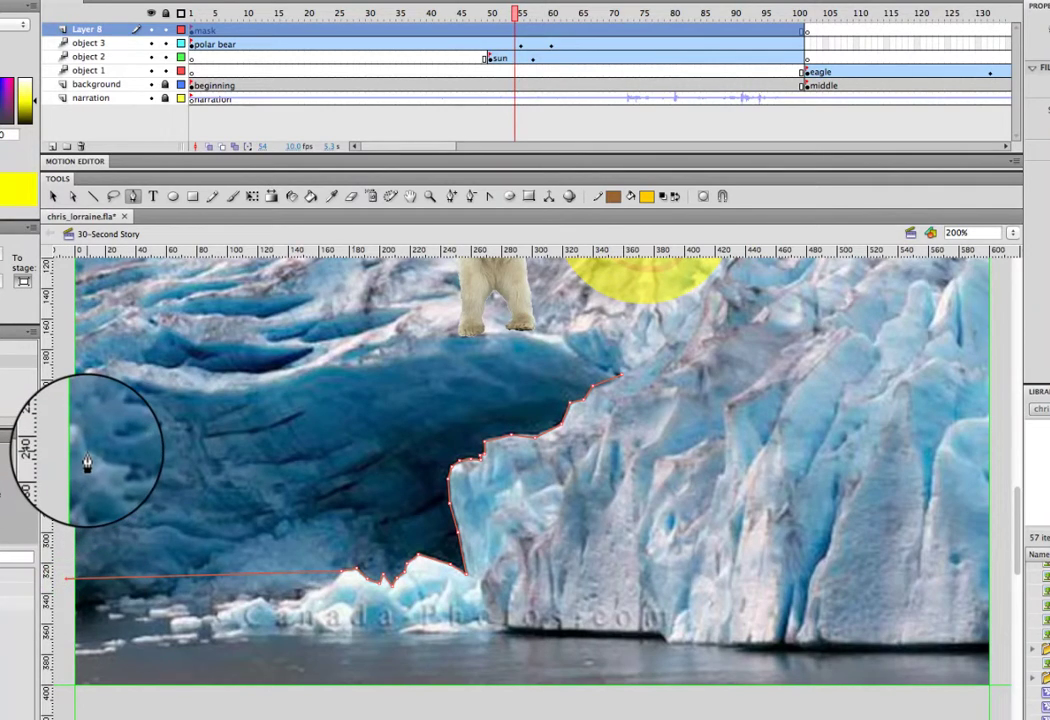
{"action": "scroll", "coordinate": [87, 462], "scroll_direction": "up", "scroll_amount": 3}
{"action": "scroll", "coordinate": [87, 462], "scroll_direction": "up", "scroll_amount": 5}
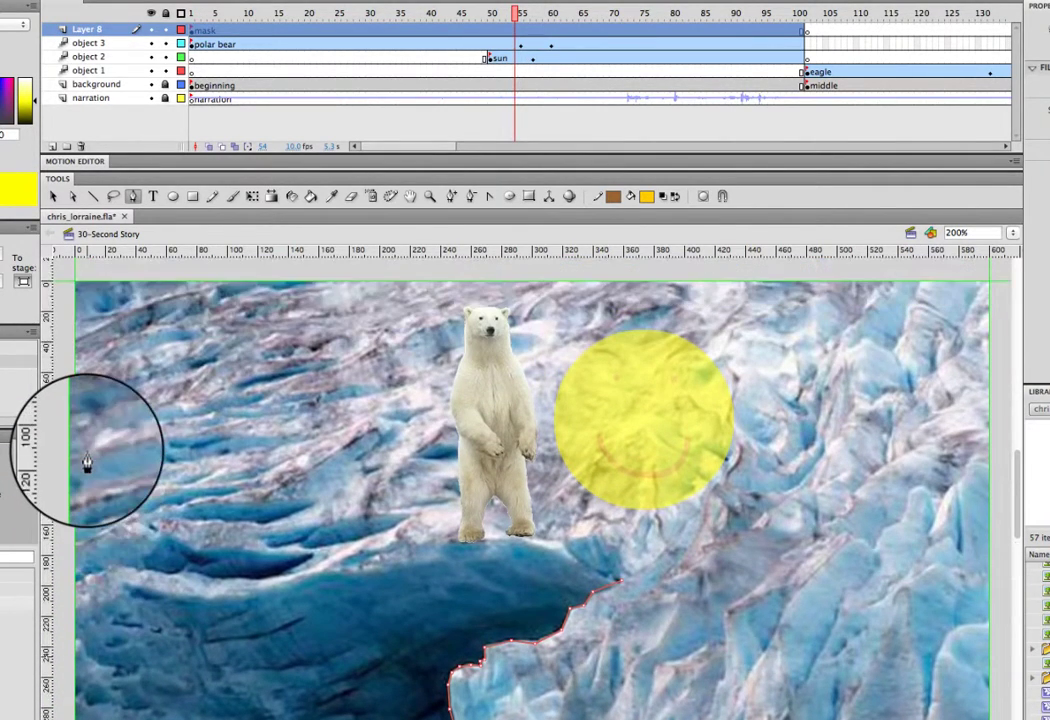
{"action": "left_click", "coordinate": [67, 280]}
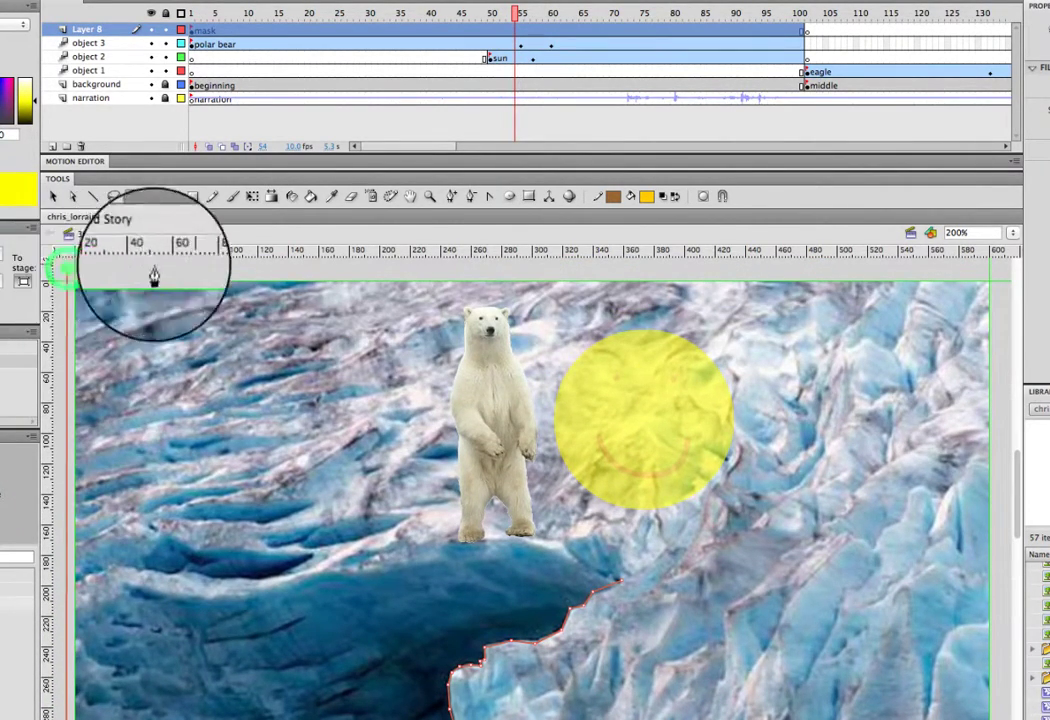
{"action": "left_click", "coordinate": [628, 272]}
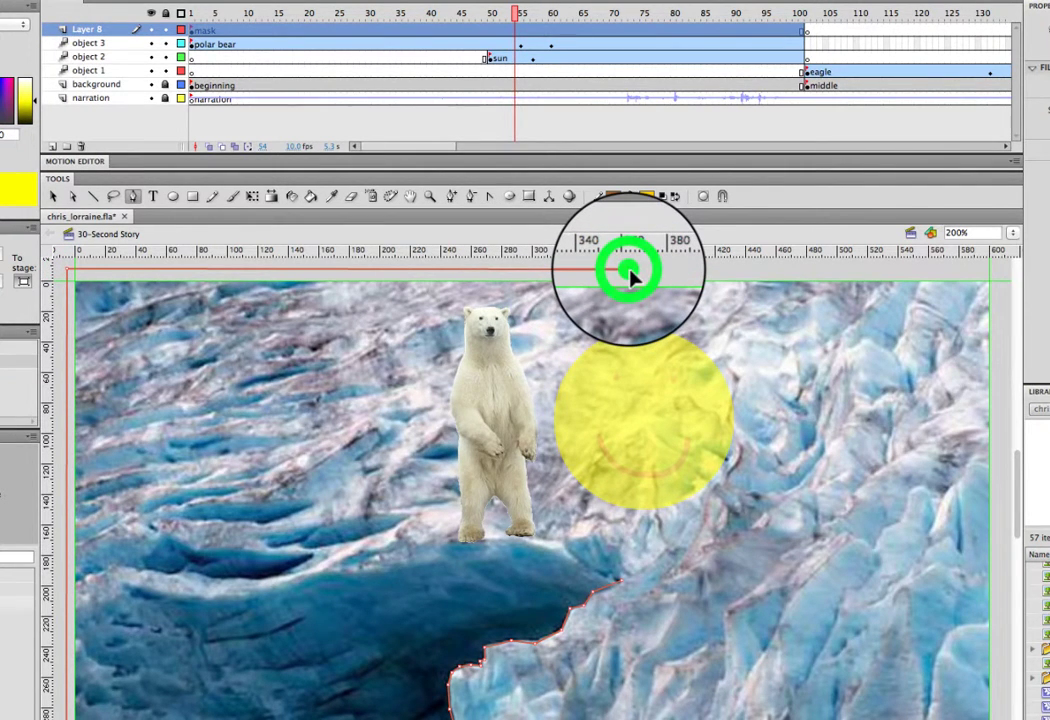
{"action": "left_click", "coordinate": [620, 588]}
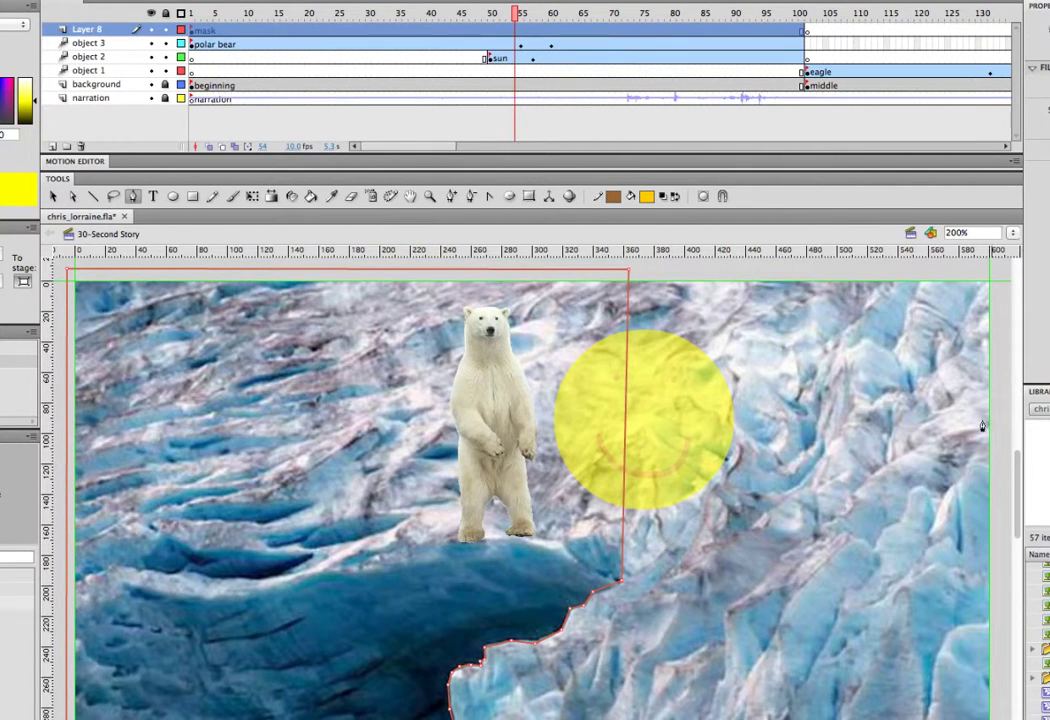
{"action": "left_click", "coordinate": [1017, 472]}
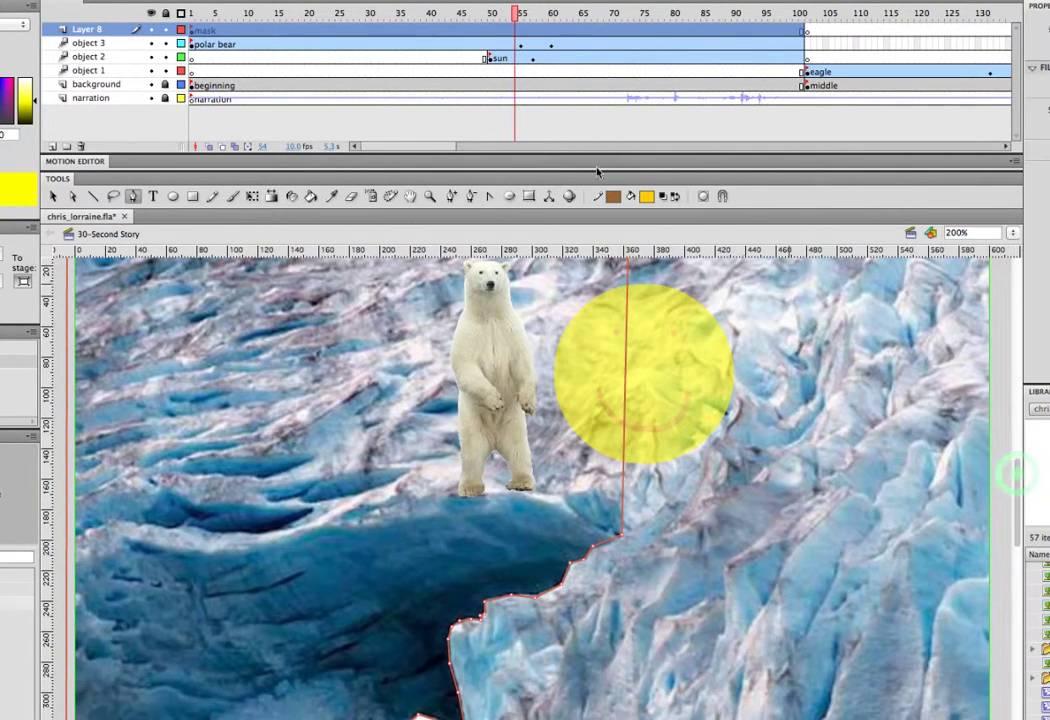
Fill the traced region with orange using the Paint Bucket set to Close Large Gaps.
{"action": "left_click", "coordinate": [311, 196]}
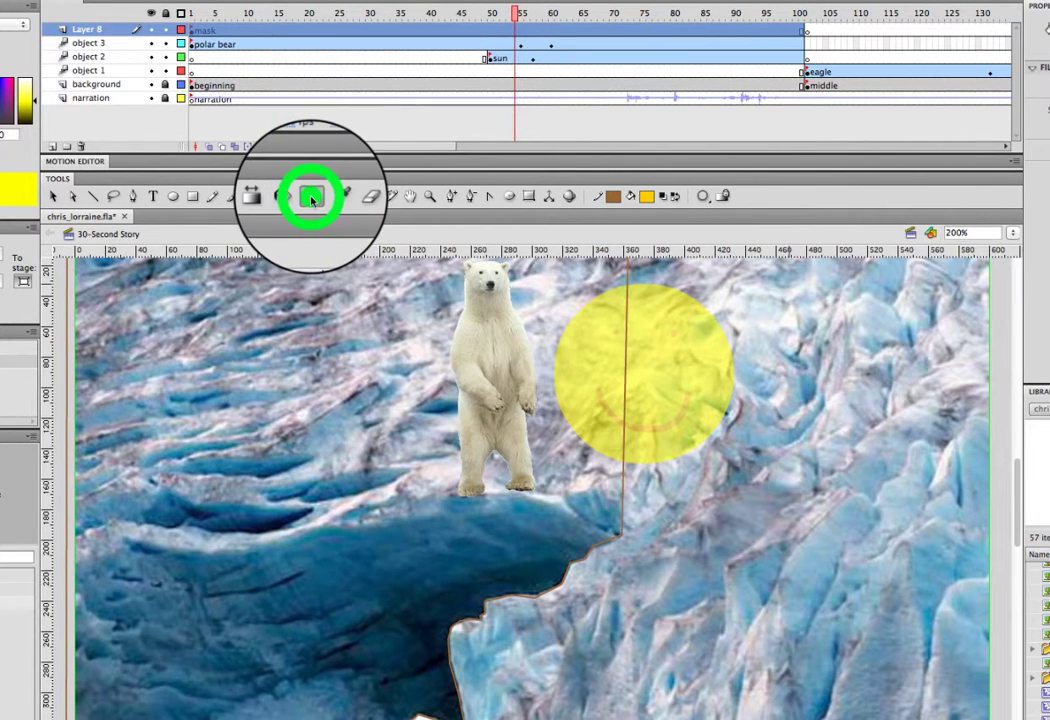
{"action": "left_click", "coordinate": [703, 198]}
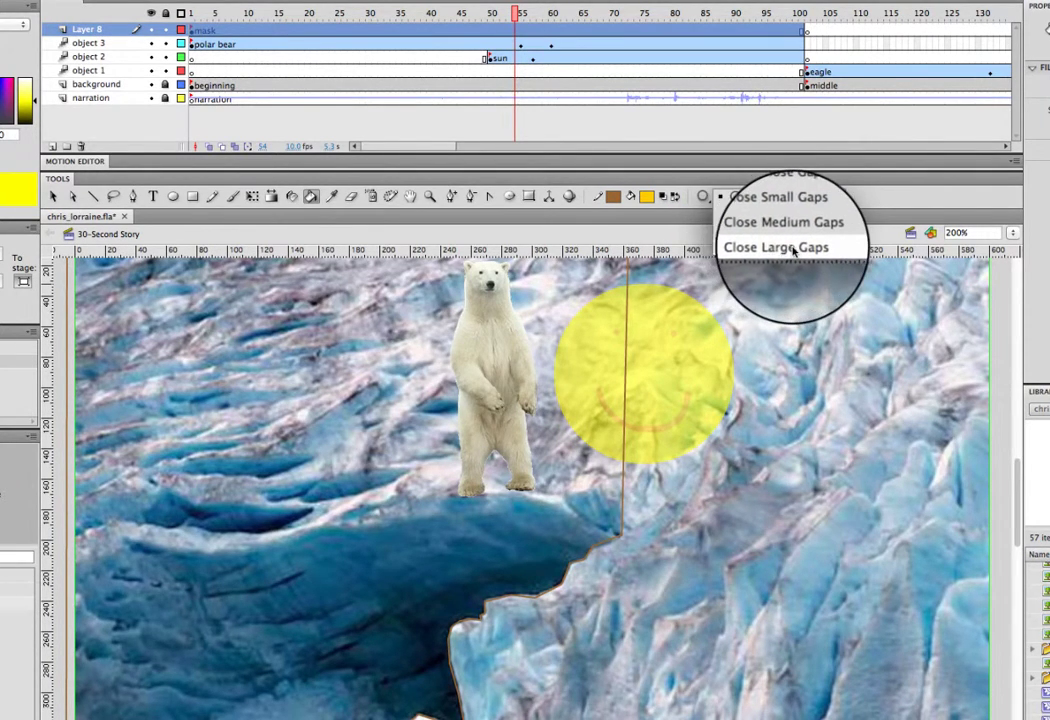
{"action": "left_click", "coordinate": [794, 248]}
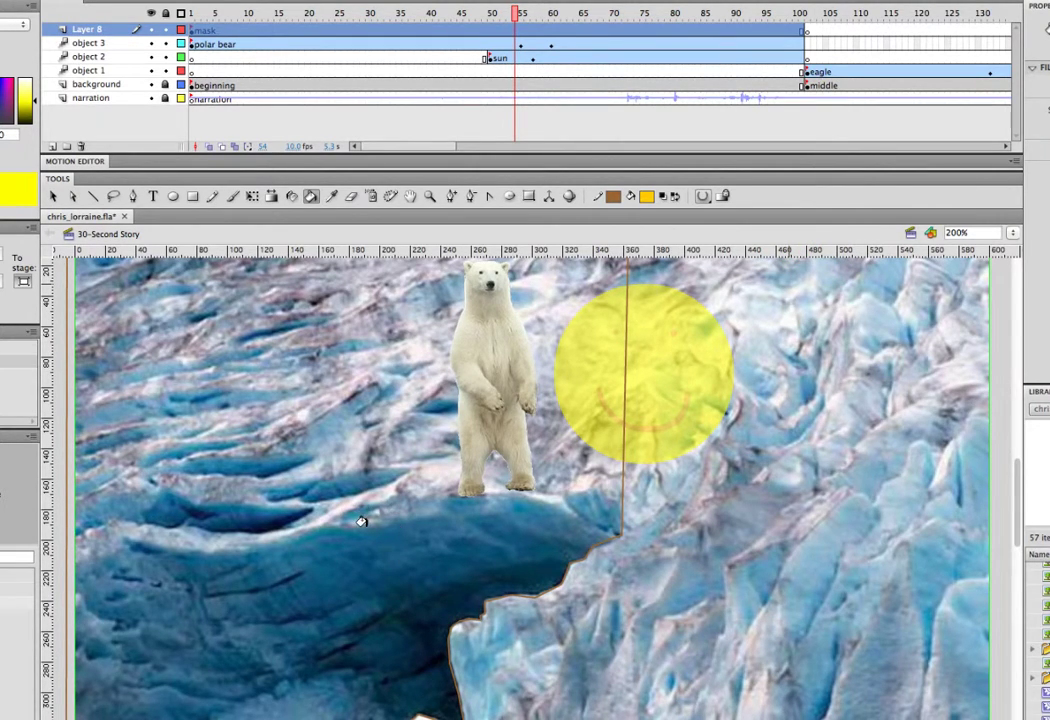
{"action": "left_click", "coordinate": [305, 450]}
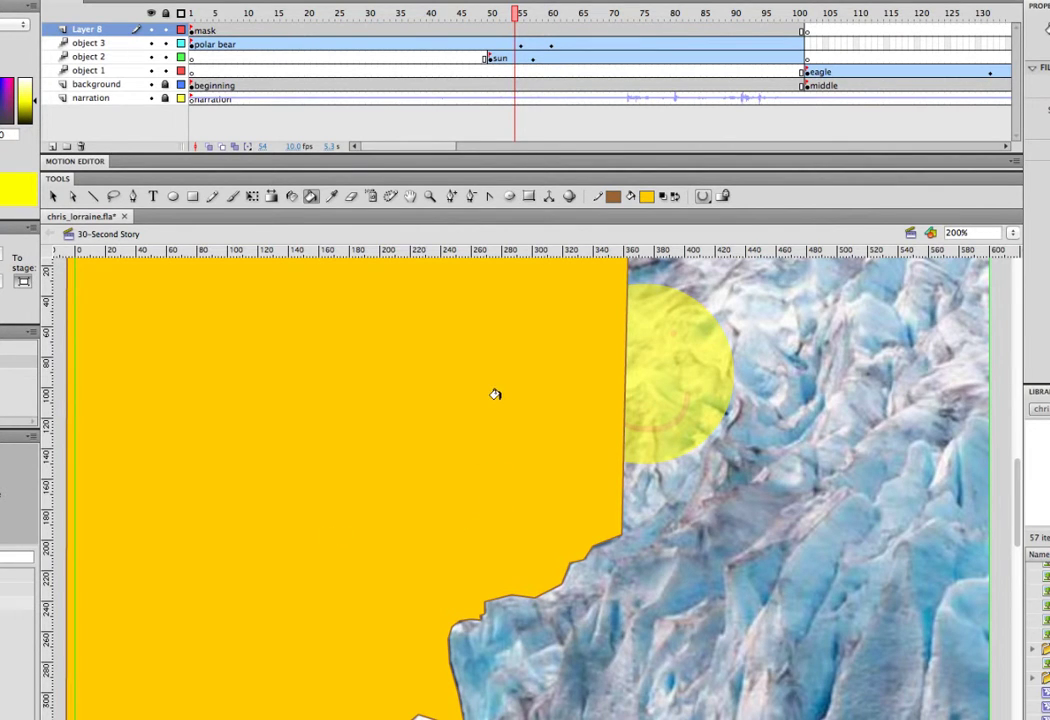
Make Layer 8 a mask over the polar bear's object 3 layer.
{"action": "left_click", "coordinate": [53, 197]}
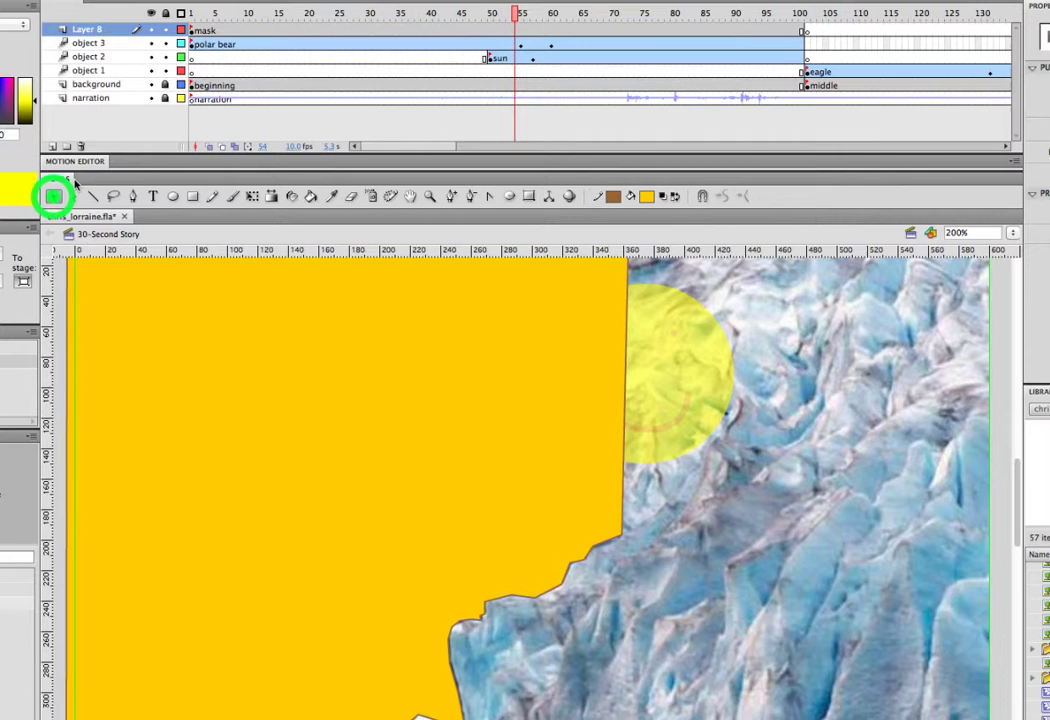
{"action": "right_click", "coordinate": [97, 33]}
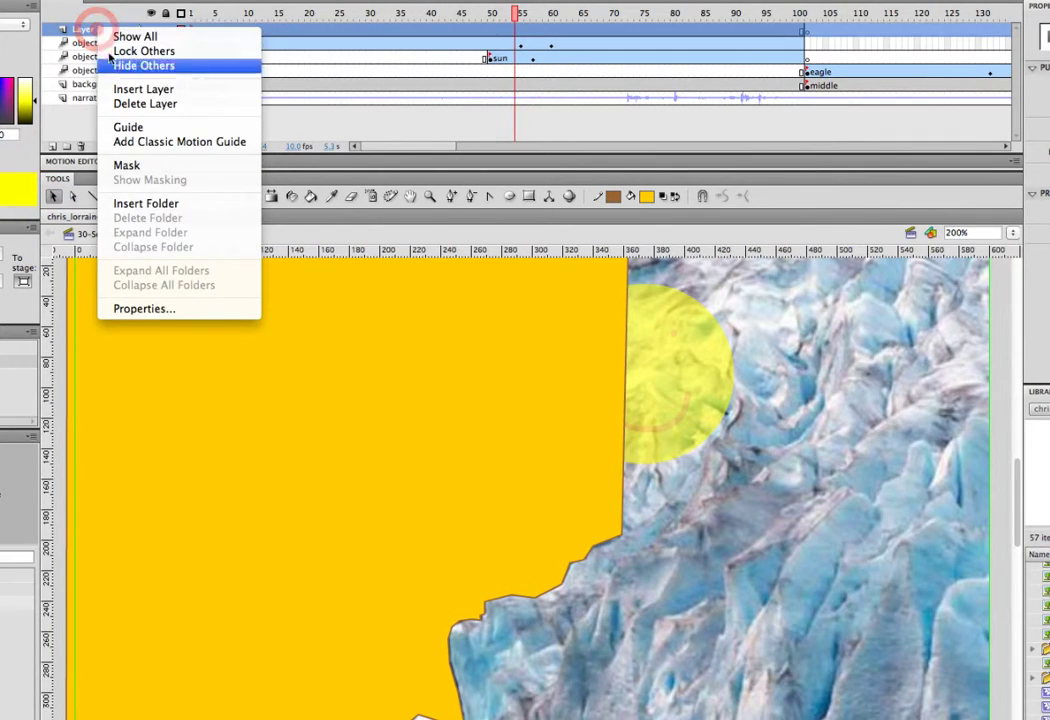
{"action": "left_click", "coordinate": [133, 166]}
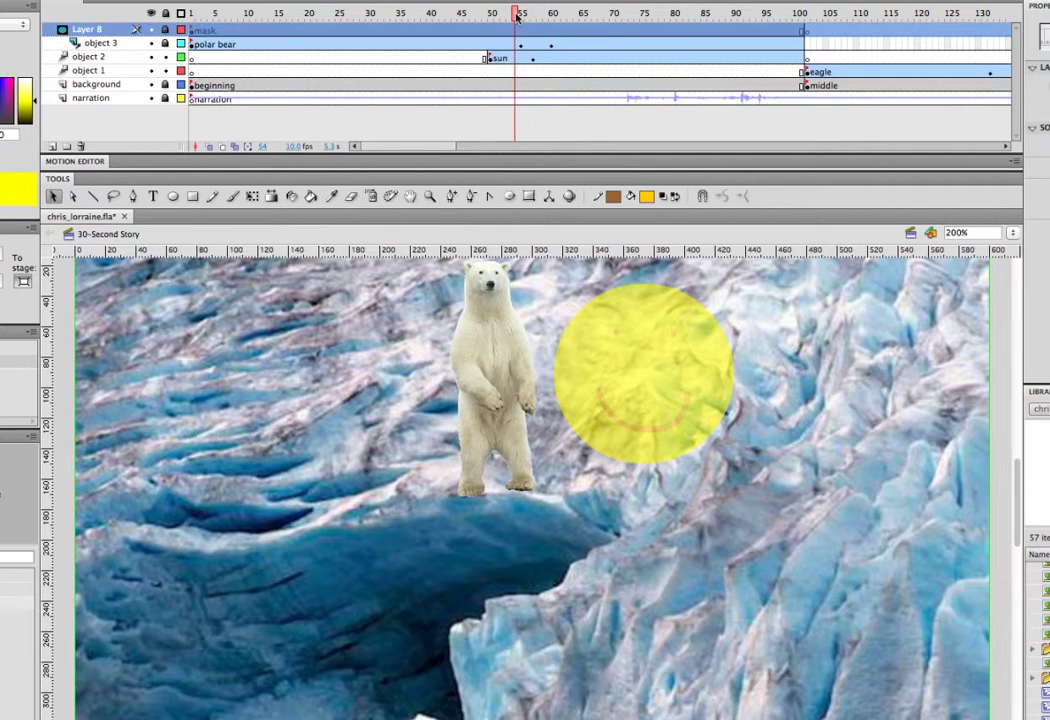
Unlock the mask, shift the bear left into the cave mouth at frame 60, then relock the layers.
{"action": "left_click_drag", "start_coordinate": [517, 15], "coordinate": [550, 16]}
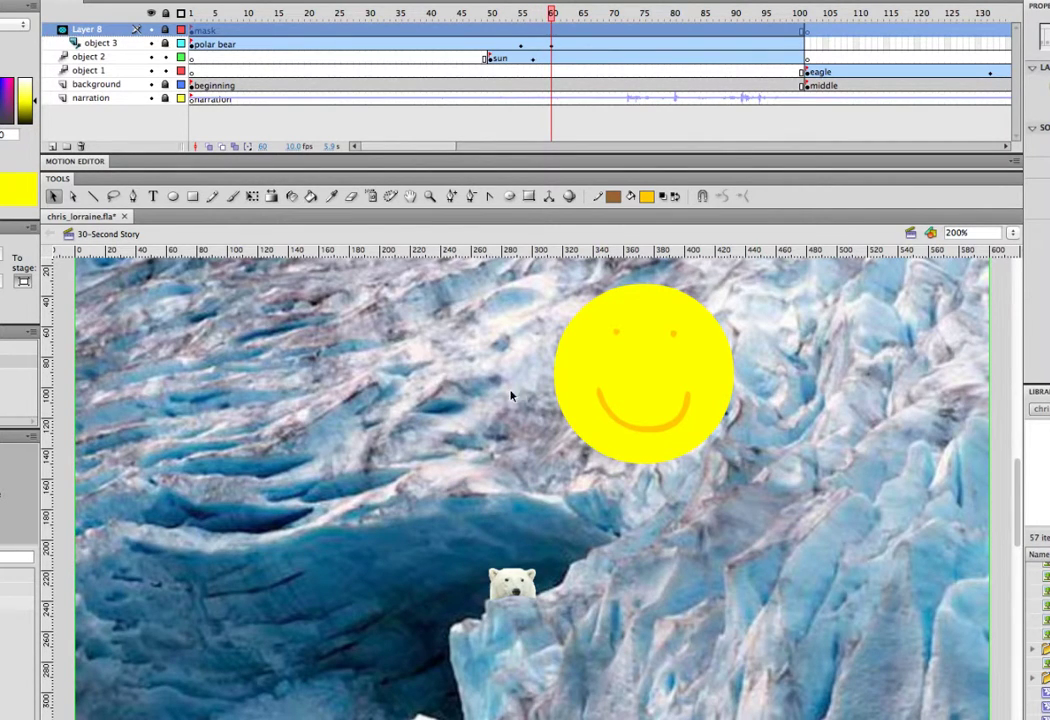
{"action": "left_click", "coordinate": [514, 588]}
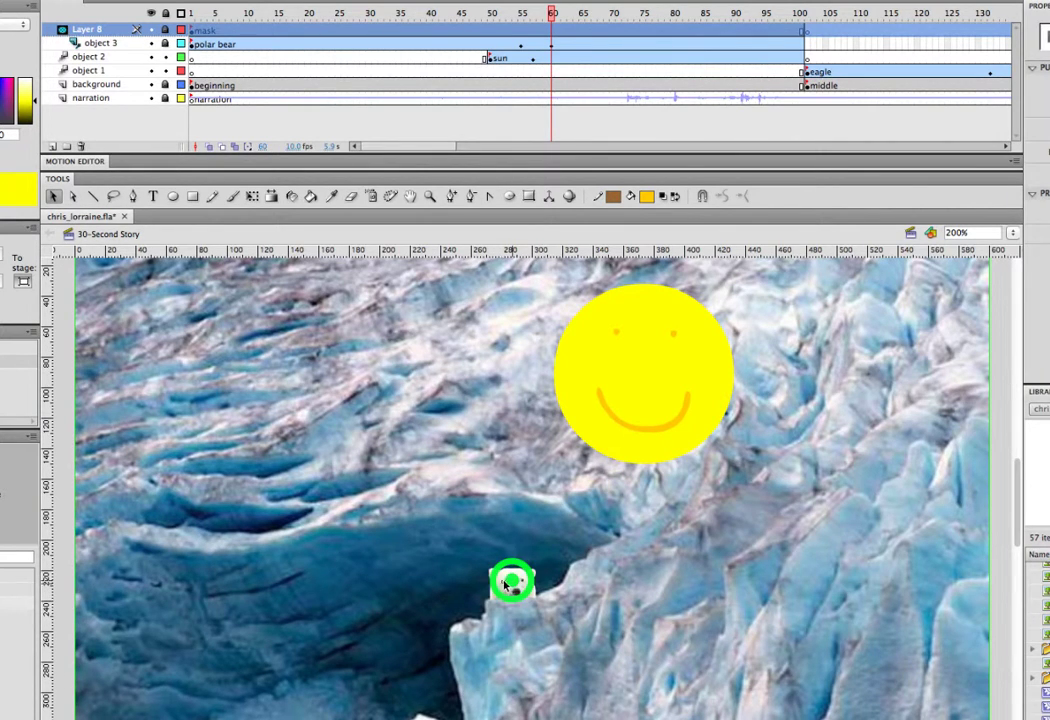
{"action": "left_click", "coordinate": [165, 31]}
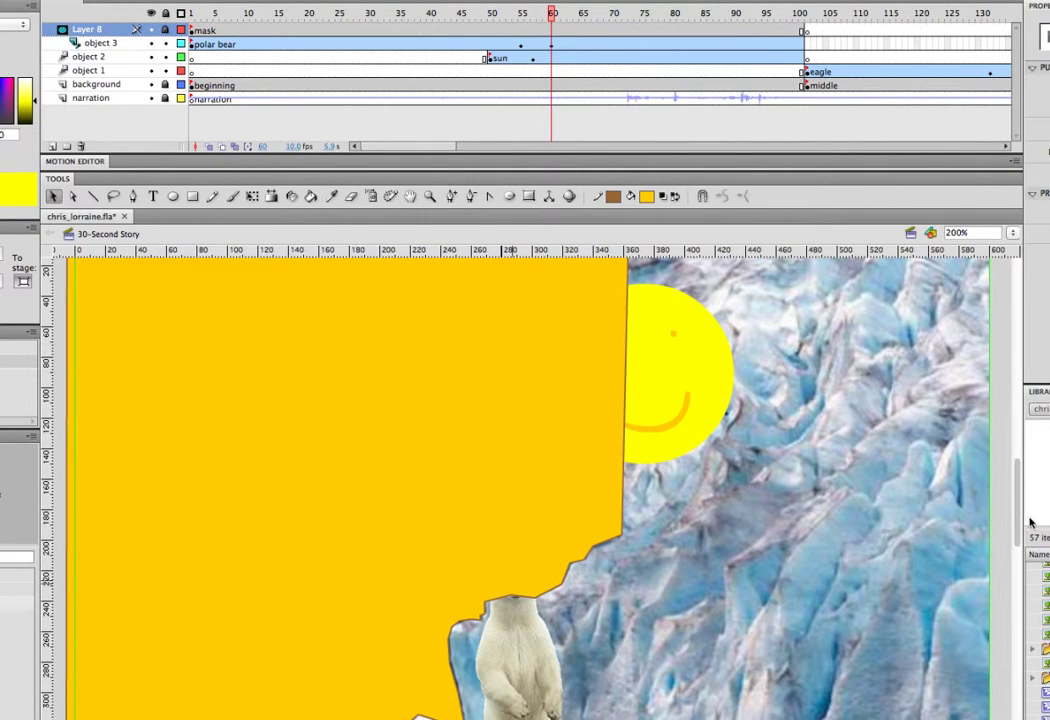
{"action": "scroll", "coordinate": [533, 598], "scroll_direction": "down", "scroll_amount": 3}
{"action": "left_click_drag", "start_coordinate": [531, 595], "coordinate": [482, 592]}
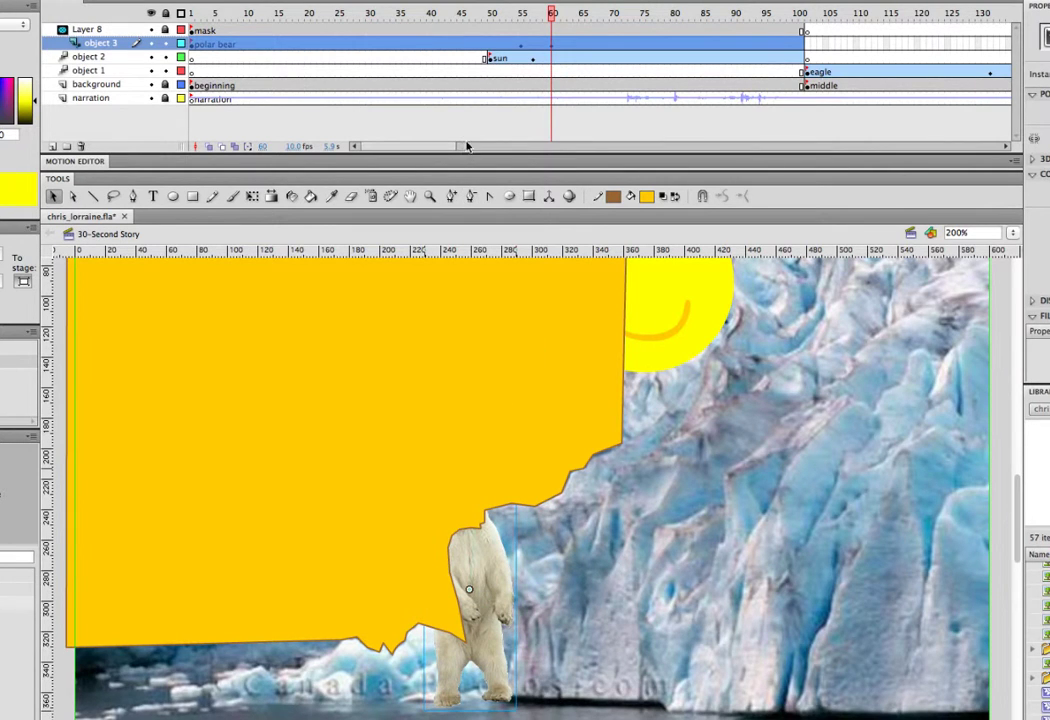
{"action": "left_click", "coordinate": [166, 44]}
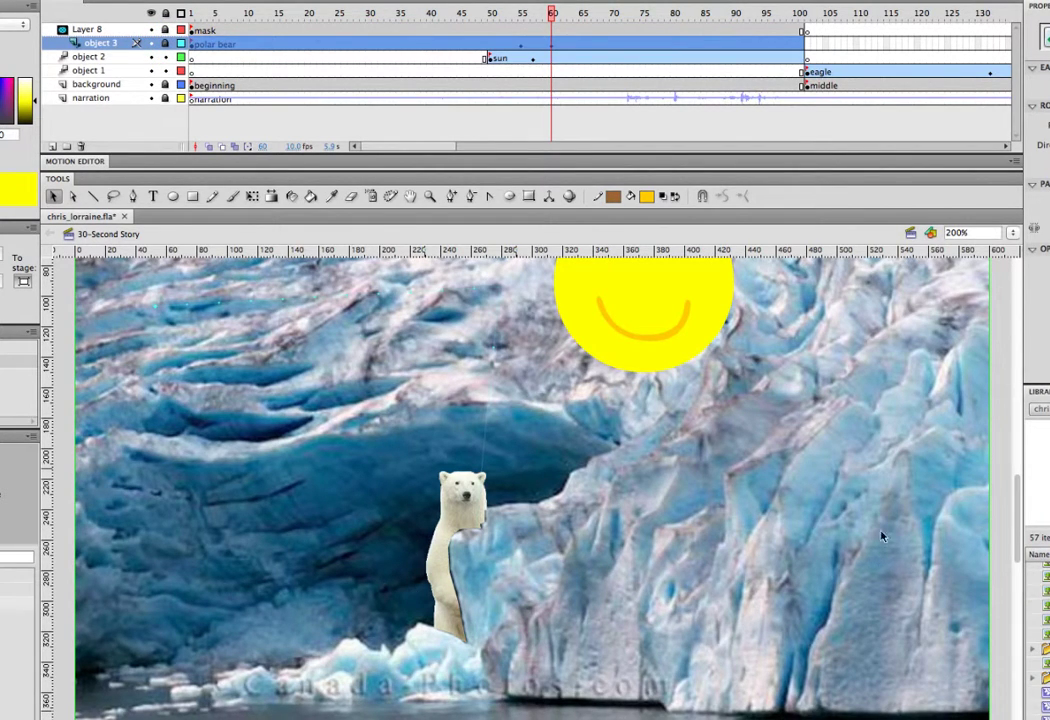
{"action": "left_click_drag", "start_coordinate": [551, 12], "coordinate": [482, 18]}
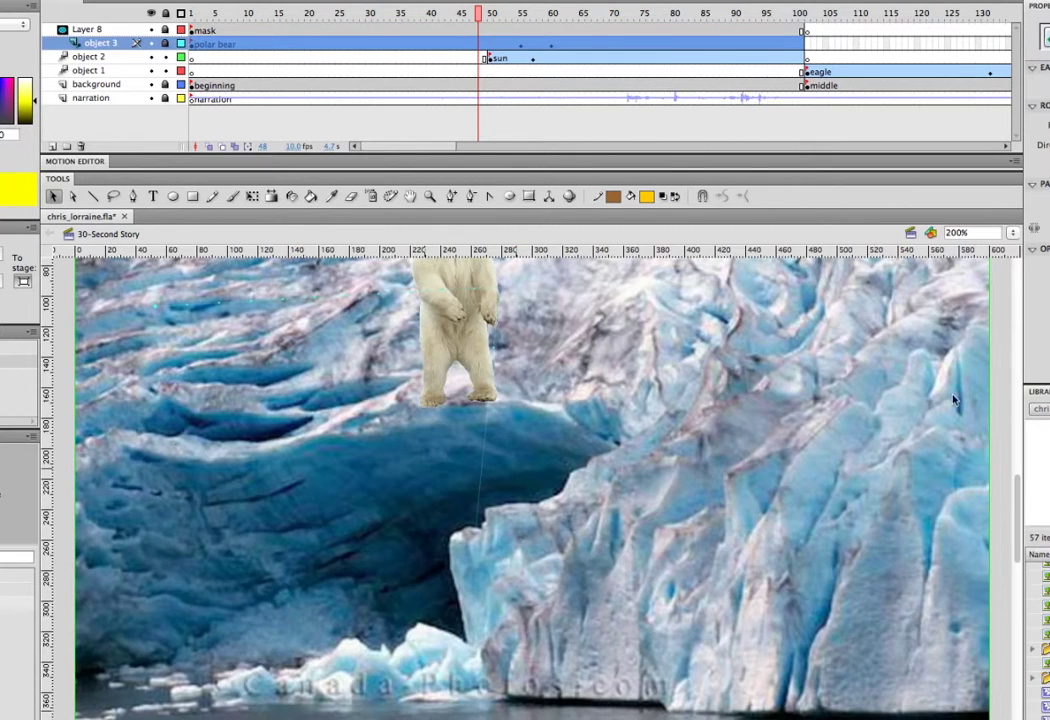
Zoom the stage to 100% and play the animation from frame 1.
{"action": "left_click", "coordinate": [1008, 234]}
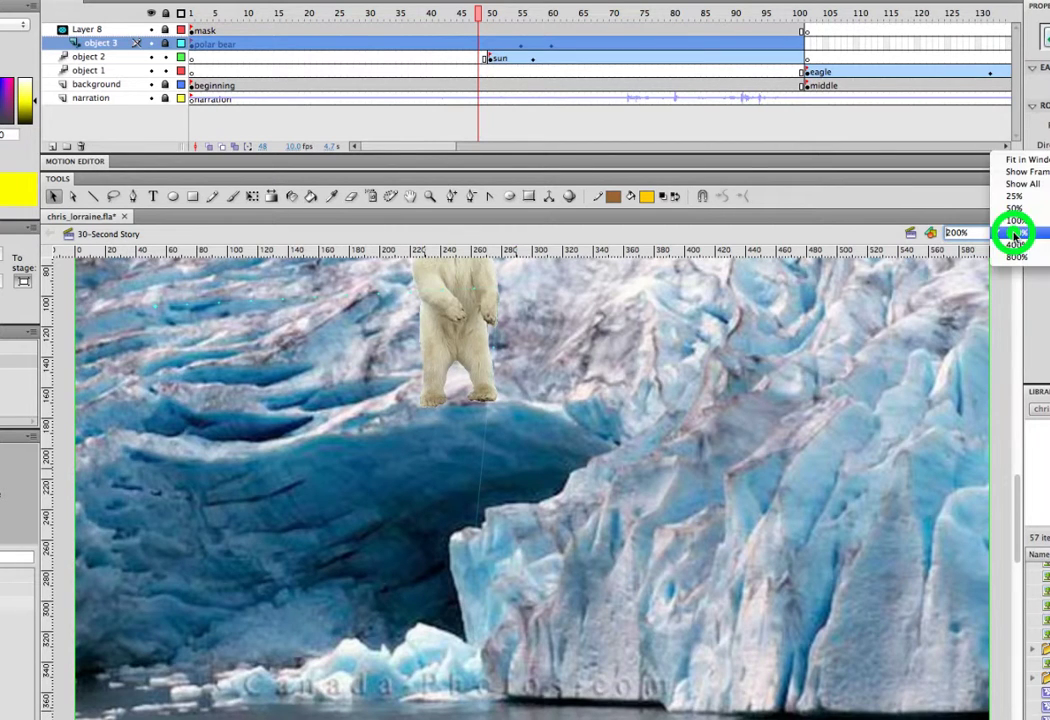
{"action": "left_click", "coordinate": [1013, 227]}
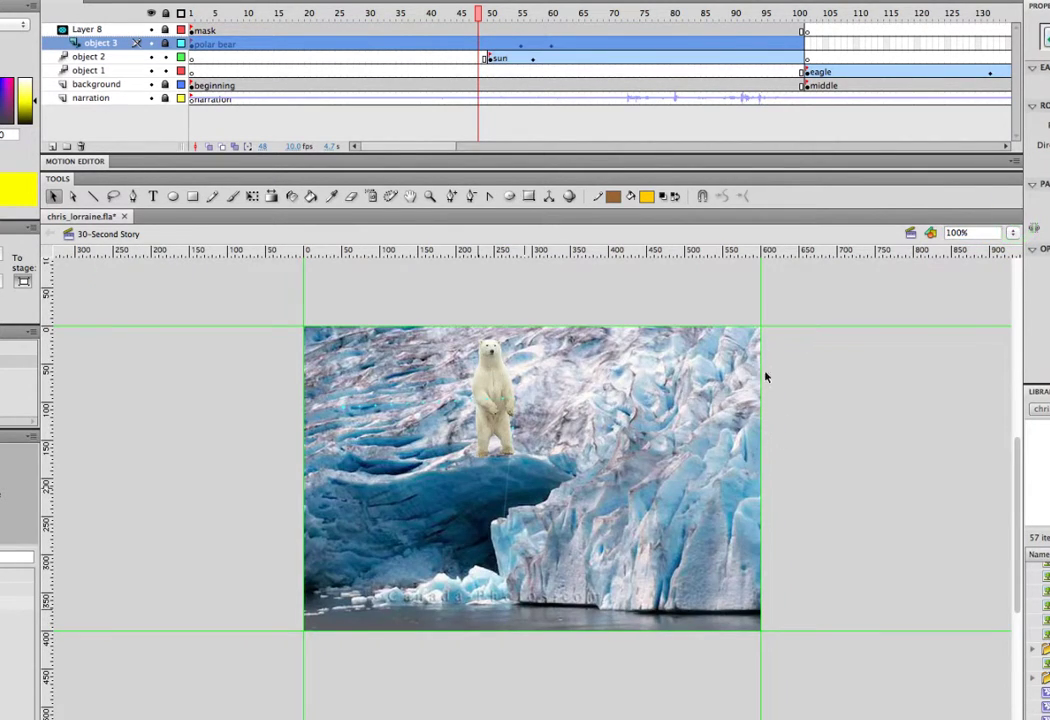
{"action": "left_click", "coordinate": [191, 14]}
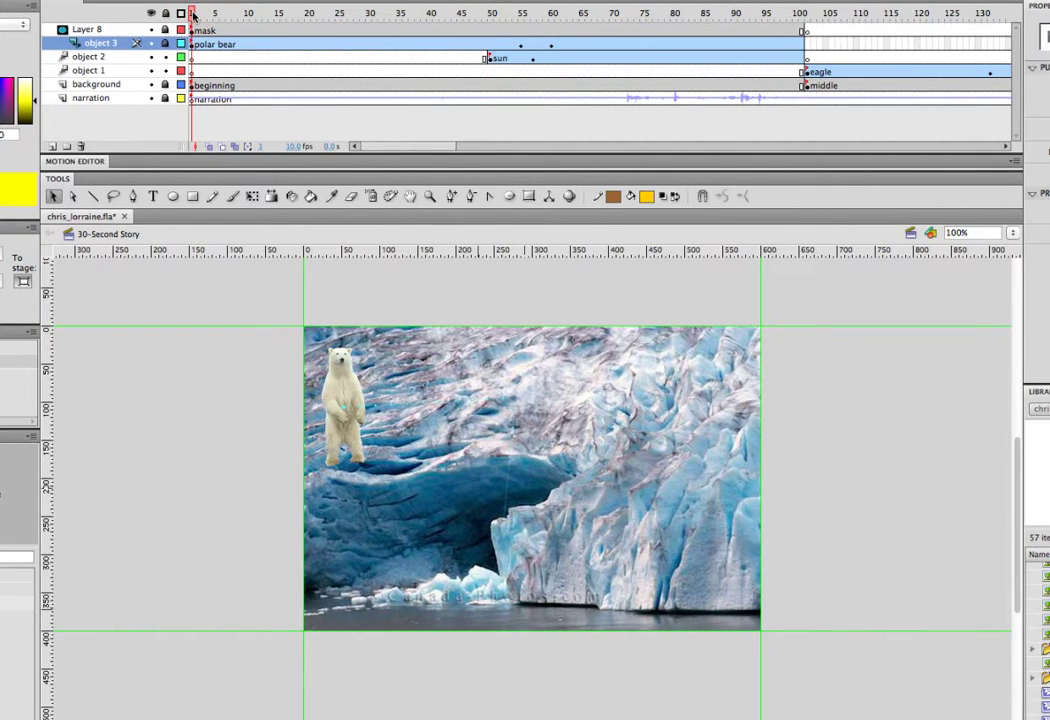
{"action": "key", "text": "Return"}
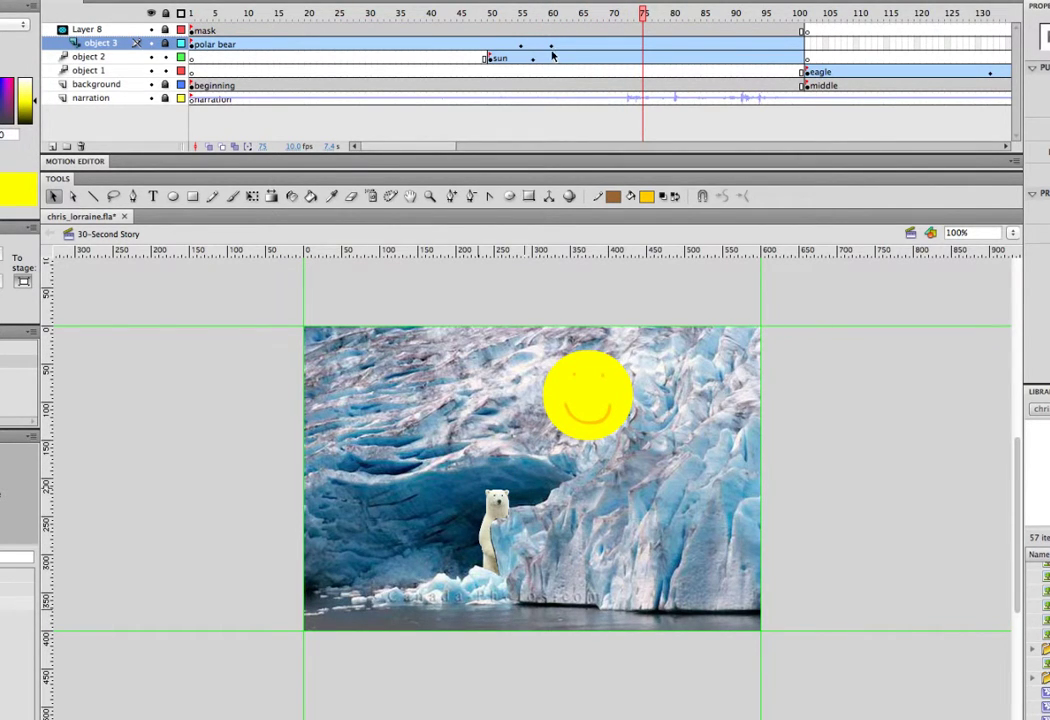
Scrub back to the sun fade-in and play the bear's jump to review it.
{"action": "left_click_drag", "start_coordinate": [551, 13], "coordinate": [521, 28]}
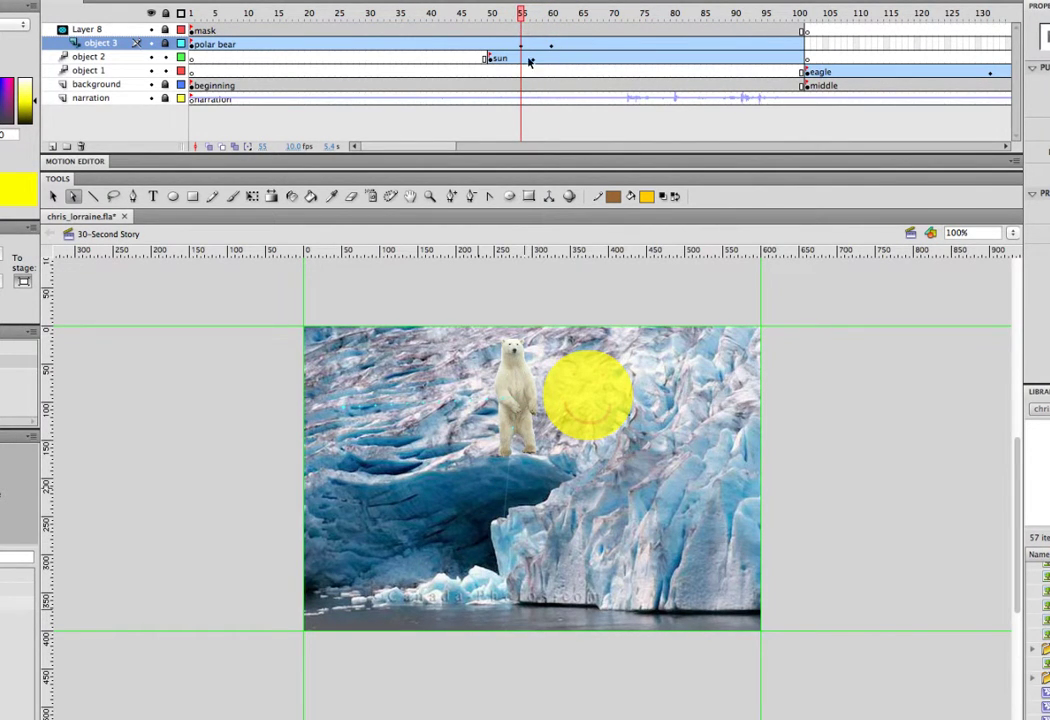
{"action": "left_click_drag", "start_coordinate": [522, 13], "coordinate": [492, 13]}
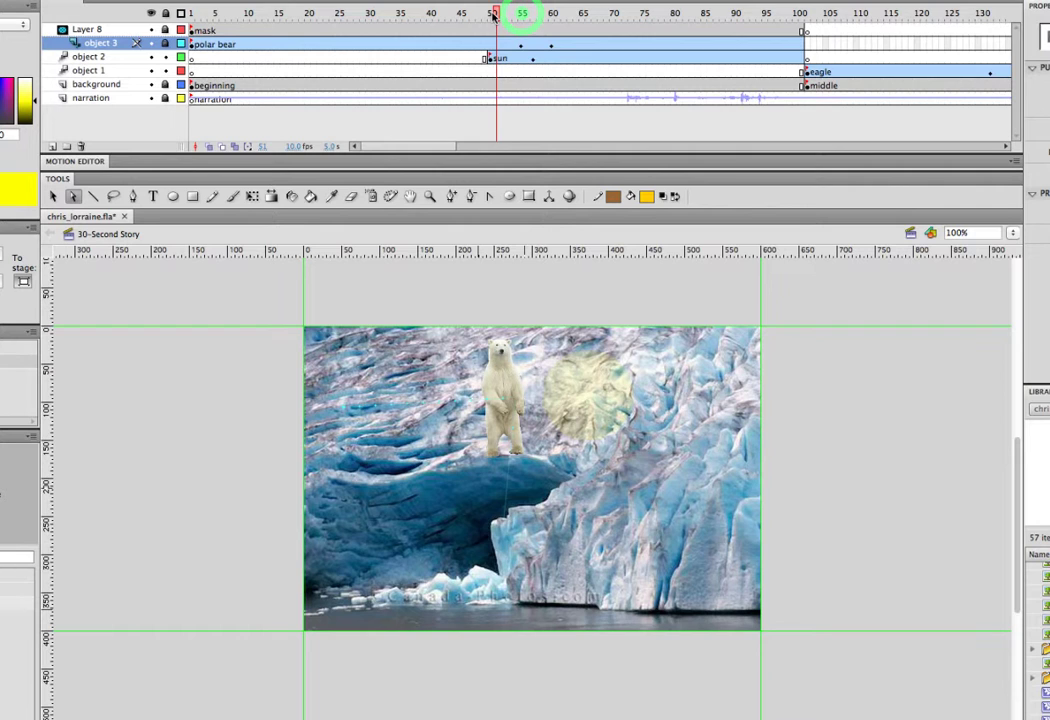
{"action": "key", "text": "period"}
{"action": "key", "text": "period"}
{"action": "key", "text": "period"}
{"action": "key", "text": "period"}
{"action": "key", "text": "Return"}
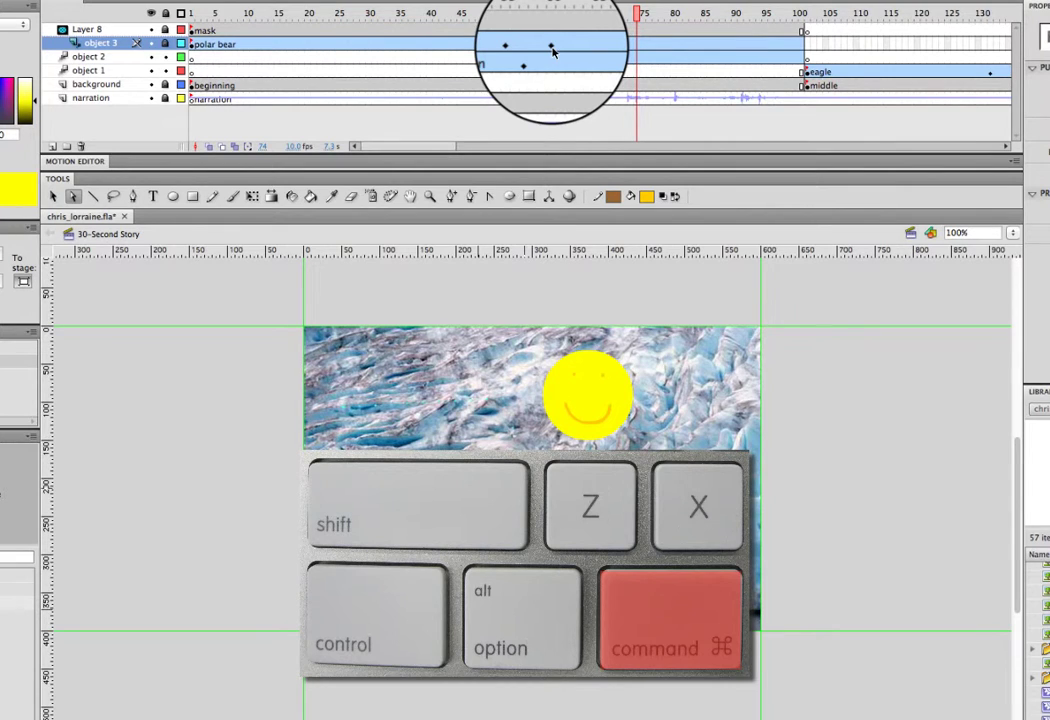
Move the bear's landing keyframe from frame 60 to 62 and replay from frame 50.
{"action": "left_click", "coordinate": [553, 45], "text": "super"}
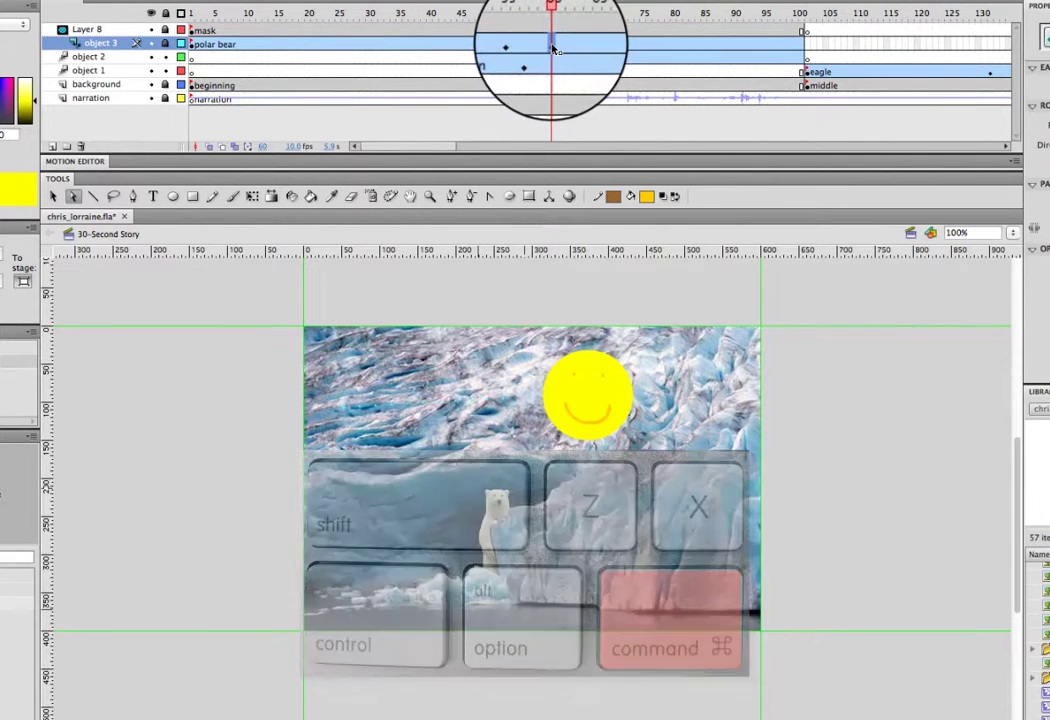
{"action": "left_click", "coordinate": [551, 43]}
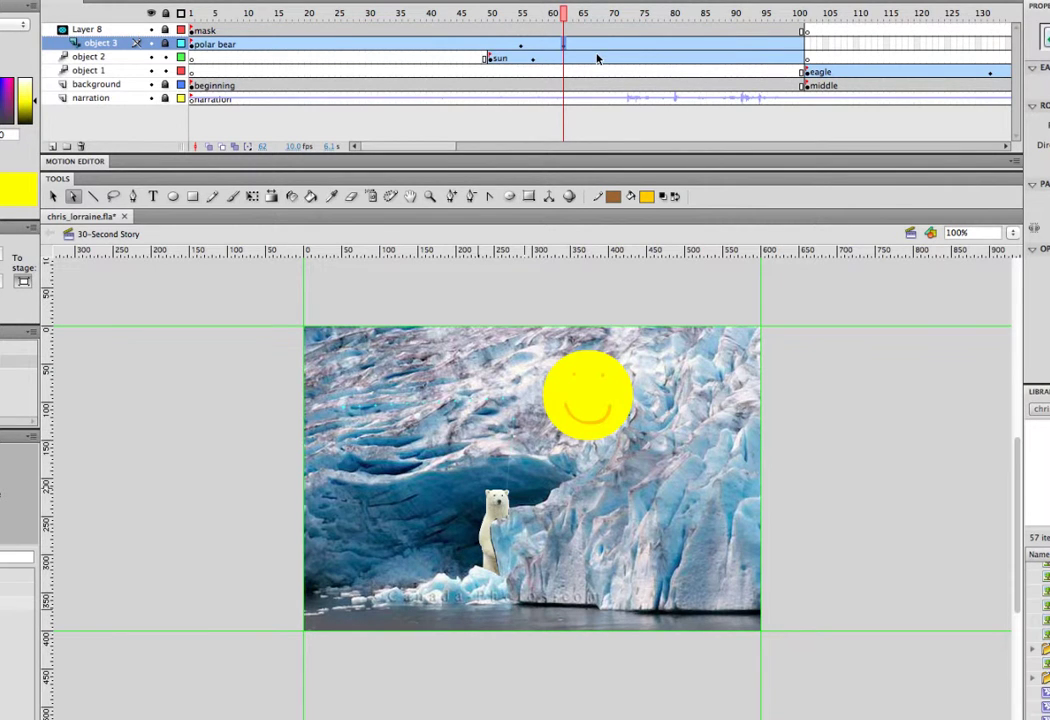
{"action": "left_click", "coordinate": [494, 12]}
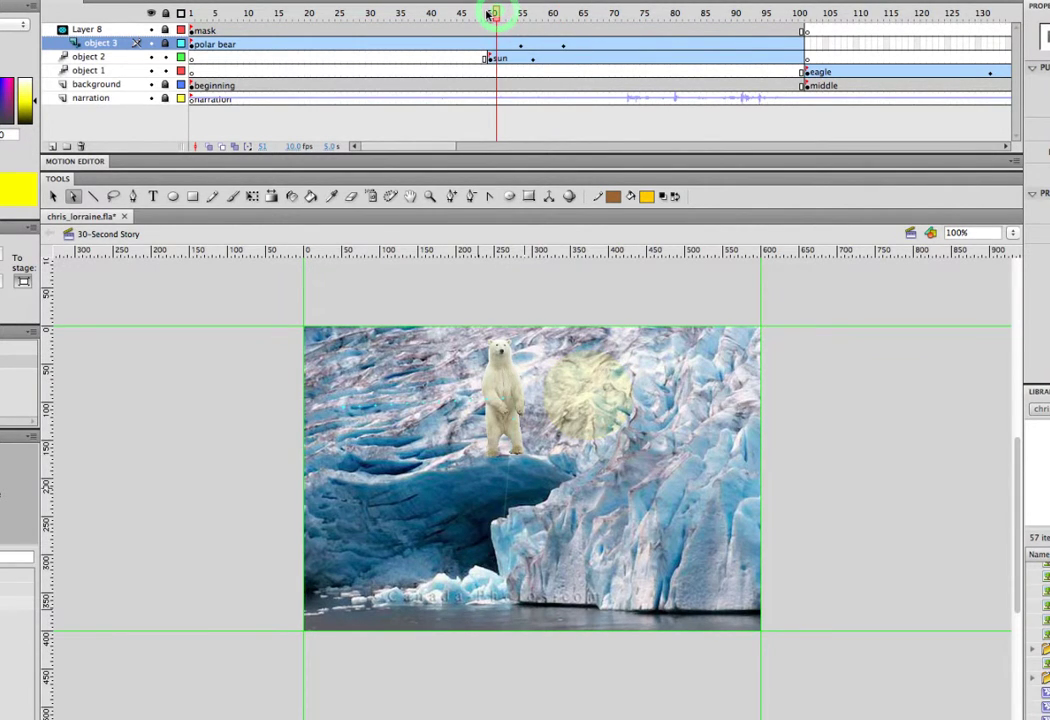
{"action": "key", "text": "Return"}
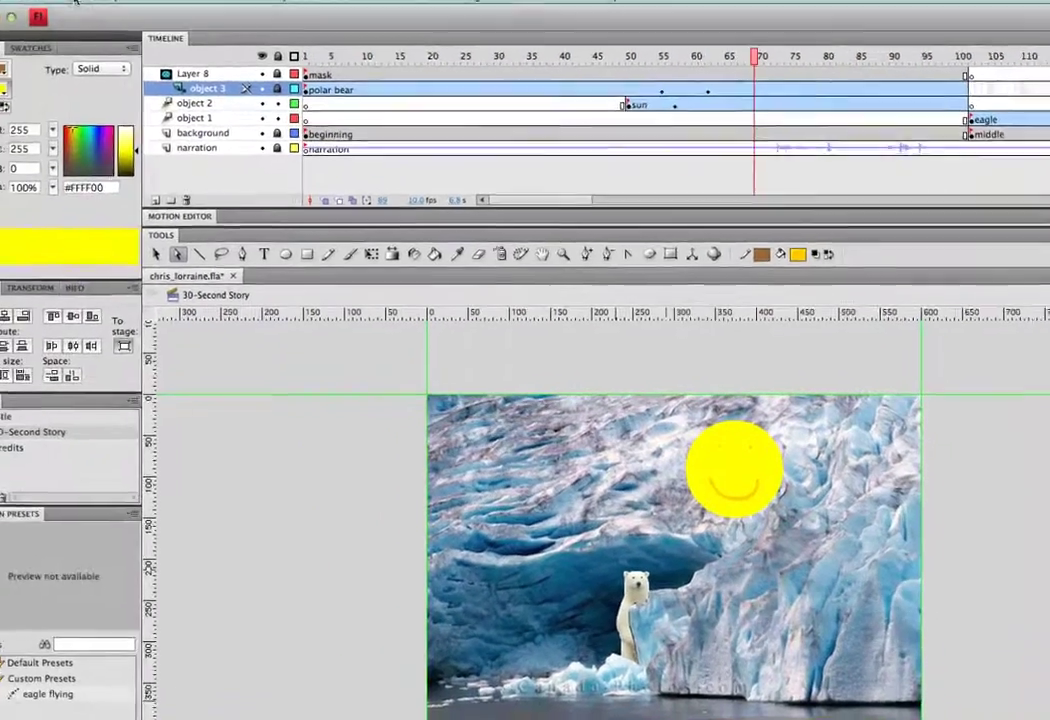
Save the finished glacier animation with the polar bear and cave mask via File > Save.
{"action": "left_click", "coordinate": [0, 0]}
{"action": "left_click", "coordinate": [140, 135]}
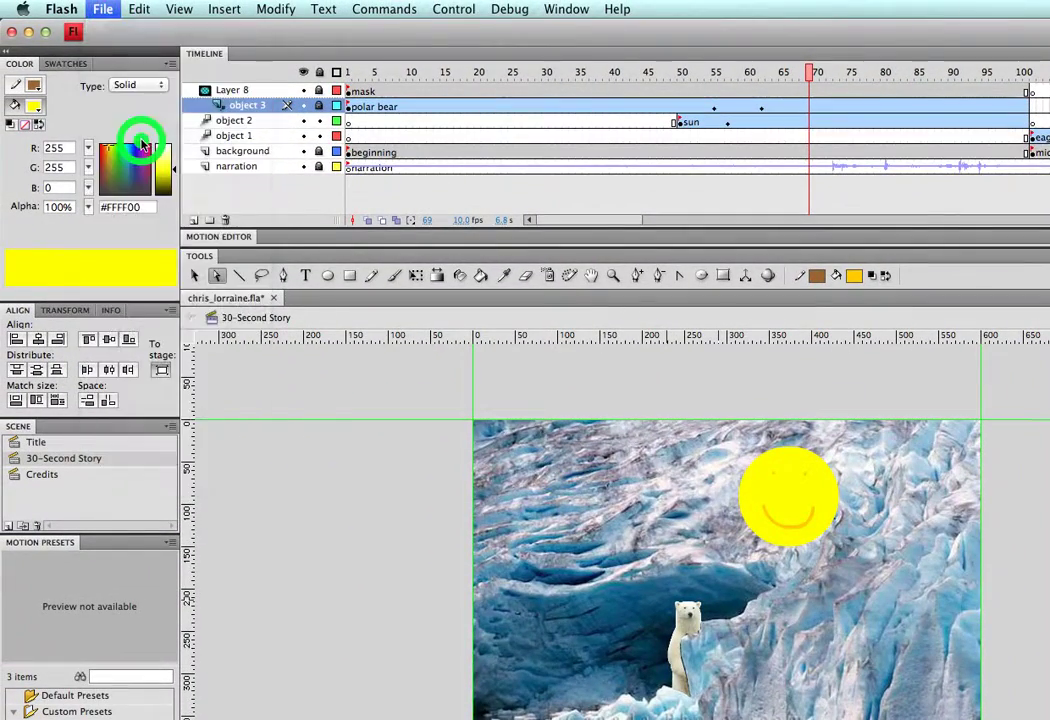